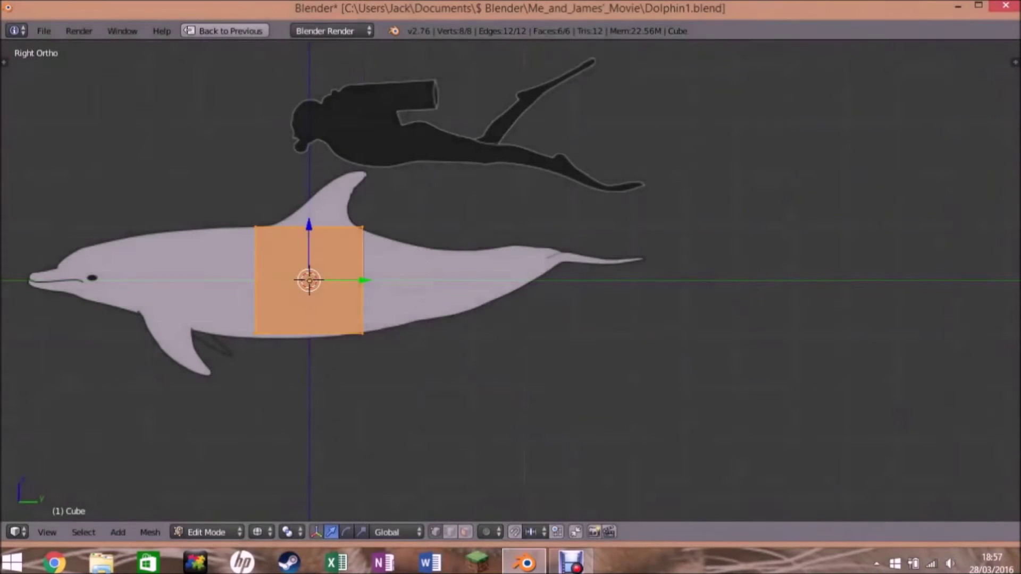
# Extrude the rear end face backward into the first tapered tail sections
pyautogui.moveTo(511, 287); pyautogui.dragTo(519, 289, button='middle')
pyautogui.rightClick(375, 280)
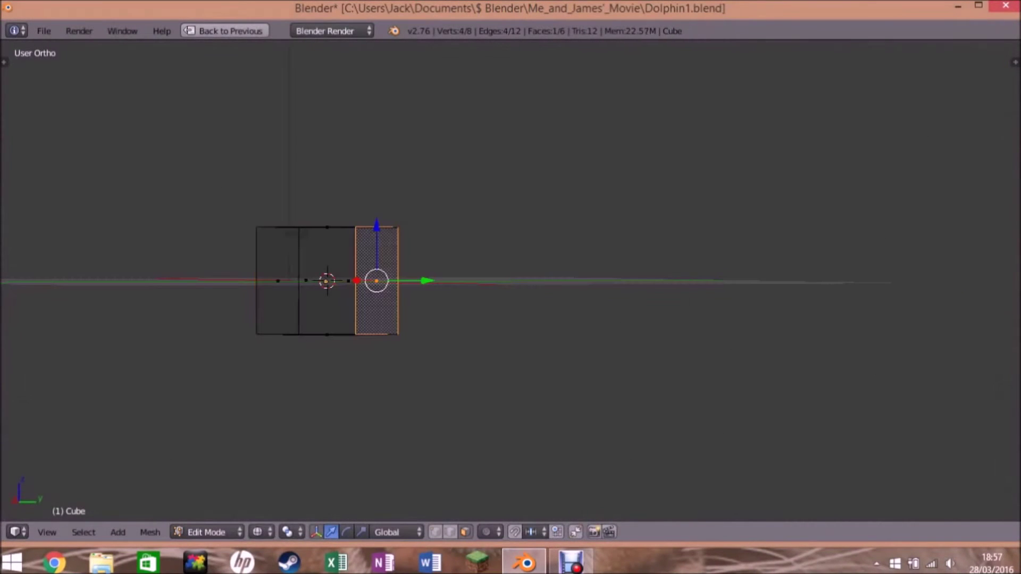
pyautogui.press('KP_3')
pyautogui.press('e')
pyautogui.click(396, 410)
pyautogui.press('s')
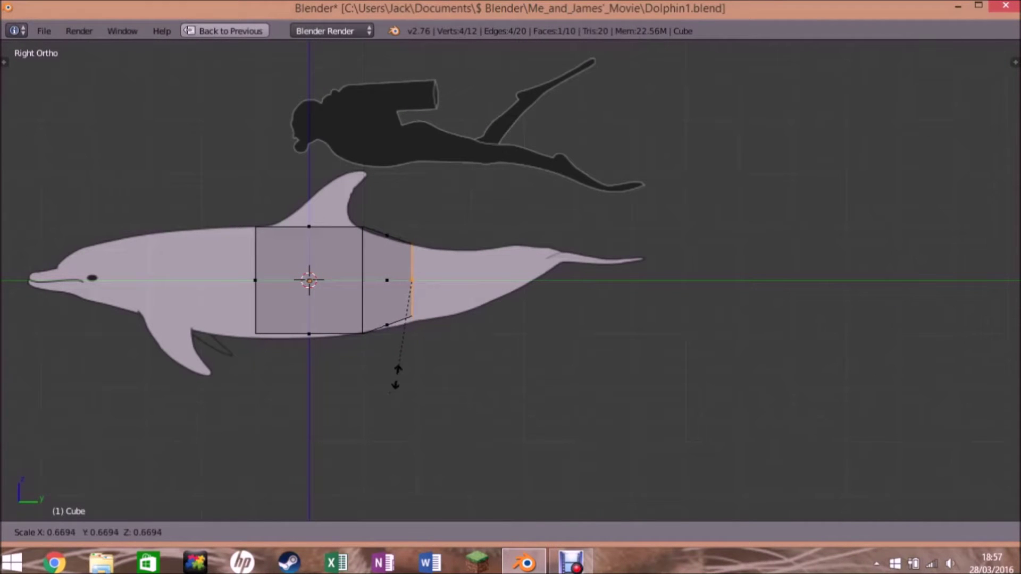
pyautogui.press('Return')
pyautogui.hotkey('ctrl', 'z')
pyautogui.hotkey('ctrl', 'z')
pyautogui.press('s')
pyautogui.press('Return')
pyautogui.press('e')
pyautogui.press('Return')
pyautogui.press('s')
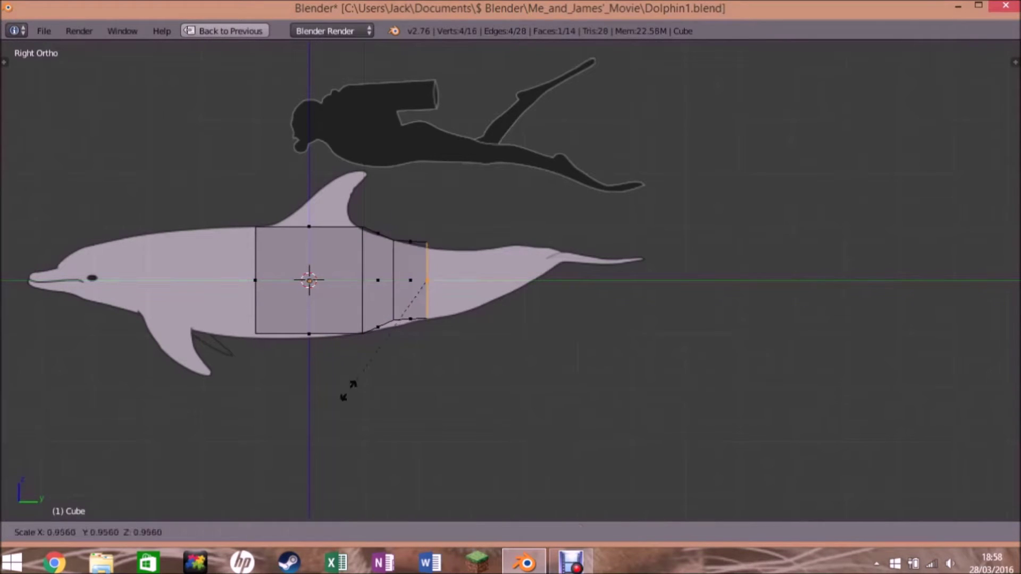
# Extrude several more narrowing sections along the tail outline in the side reference
pyautogui.press('Return')
pyautogui.press('e')
pyautogui.press('Return')
pyautogui.press('e')
pyautogui.press('Return')
pyautogui.press('e')
pyautogui.press('Return')
pyautogui.press('s')
pyautogui.press('Return')
pyautogui.press('a')
# Move the upper and lower tail vertices onto the reference tail outline
pyautogui.press('g')
pyautogui.moveTo(424, 334); pyautogui.dragTo(386, 315)
pyautogui.press('g')
pyautogui.press('Return')
pyautogui.rightClick(426, 312)
pyautogui.press('g')
pyautogui.press('Return')
pyautogui.press('a')
pyautogui.rightClick(527, 314)
pyautogui.press('g')
pyautogui.press('Return')
pyautogui.hotkey('ctrl', 'Up')
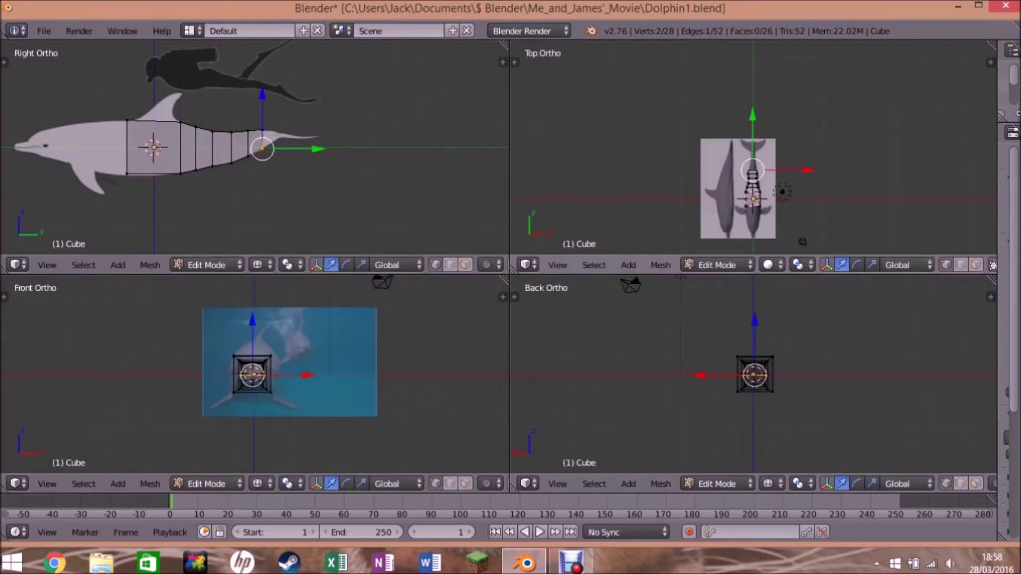
pyautogui.hotkey('ctrl', 'Up')
pyautogui.press('KP_Decimal')
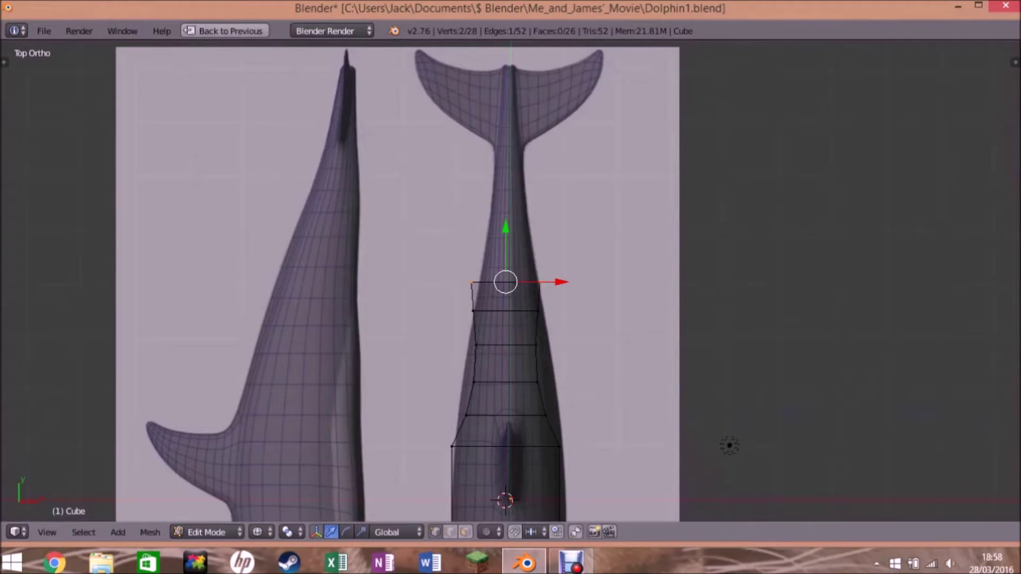
# In top view, extrude two tail-stock sections and widen the end into the fluke base
pyautogui.moveTo(511, 282); pyautogui.dragTo(532, 240, button='middle')
pyautogui.press('KP_7')
pyautogui.press('e')
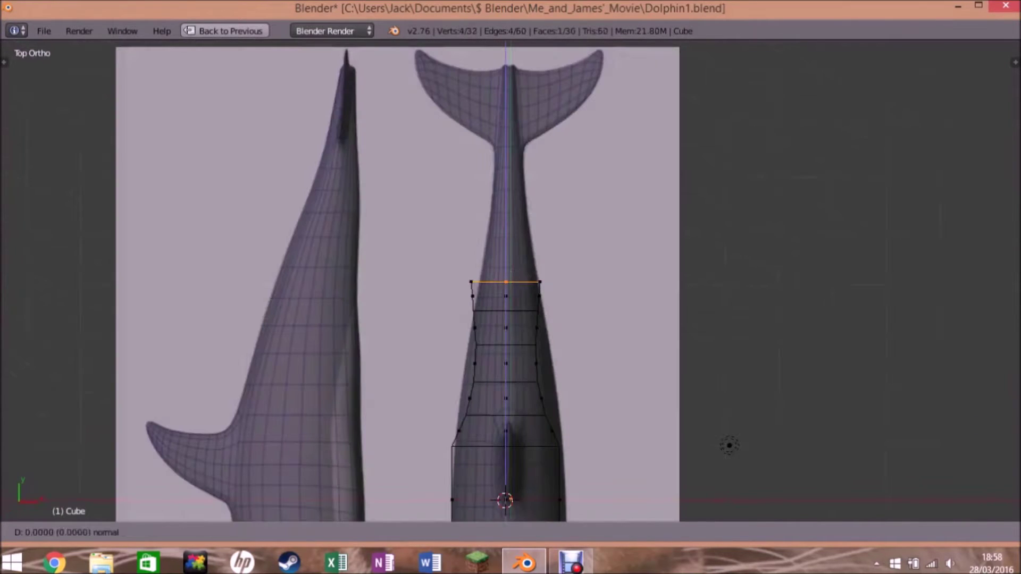
pyautogui.click(514, 266)
pyautogui.press('e')
pyautogui.click(511, 223)
pyautogui.press('s')
pyautogui.click(429, 239)
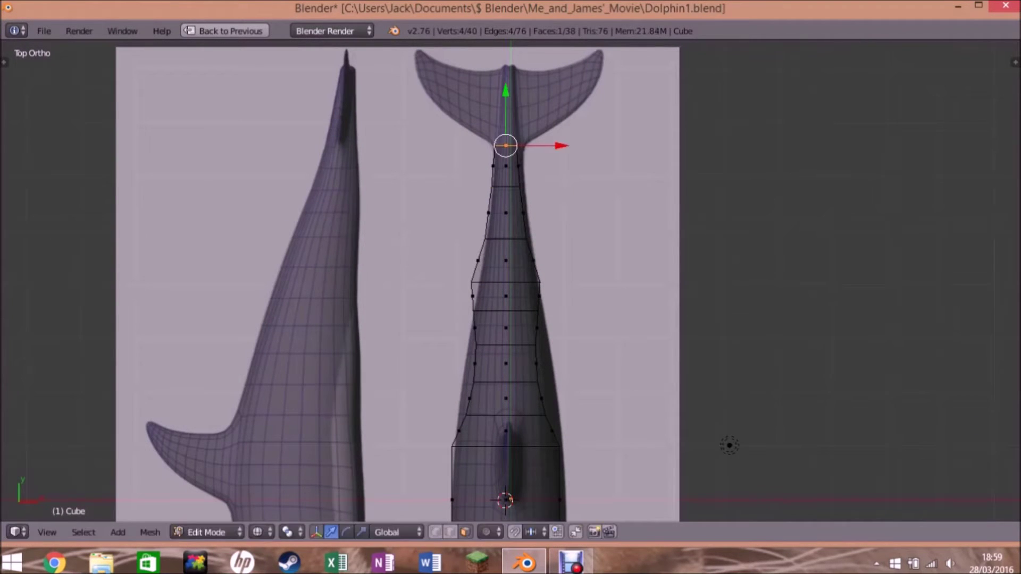
pyautogui.press('s')
pyautogui.click(242, 518)
# Extrude and widen the fluke sections out to the tip, nudging the edge vertex
pyautogui.press('e')
pyautogui.click(563, 361)
pyautogui.press('s')
pyautogui.click(564, 383)
pyautogui.press('e')
pyautogui.click(559, 325)
pyautogui.press('s')
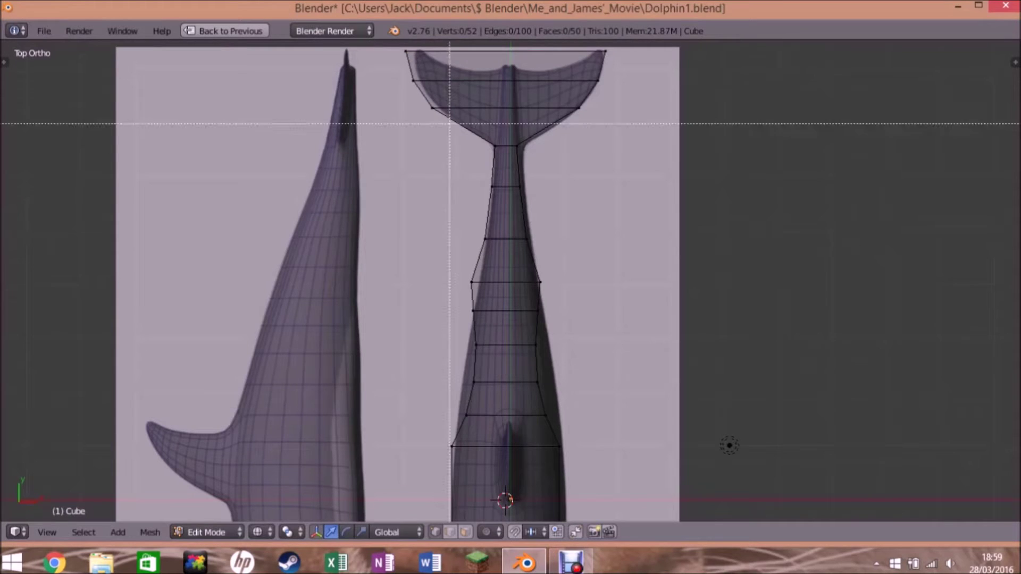
pyautogui.moveTo(432, 108); pyautogui.dragTo(438, 108, button='right')
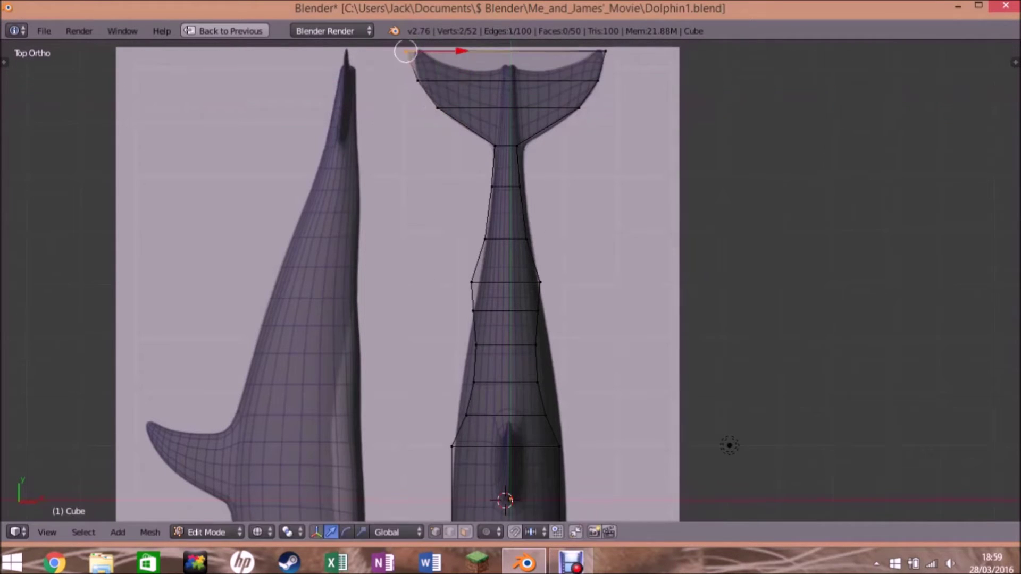
# Add three lengthwise loop cuts along the tail and lower the fluke tip vertices
pyautogui.hotkey('ctrl', 'r')
pyautogui.click(487, 312)
pyautogui.click(486, 287)
pyautogui.hotkey('ctrl', 'r')
pyautogui.click(522, 287)
pyautogui.hotkey('ctrl', 'r')
pyautogui.click(506, 287)
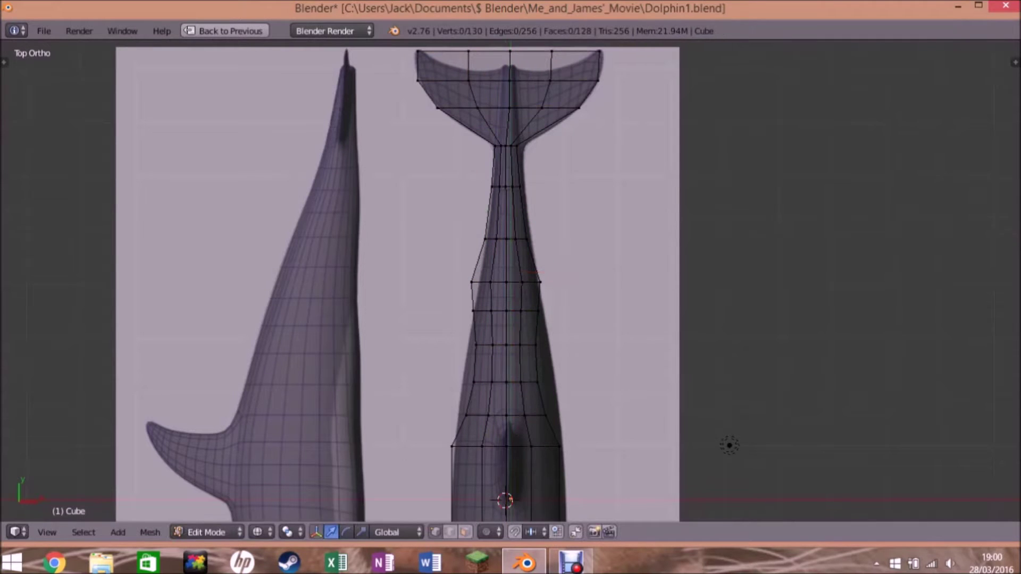
pyautogui.scroll(-1, 729, 445)
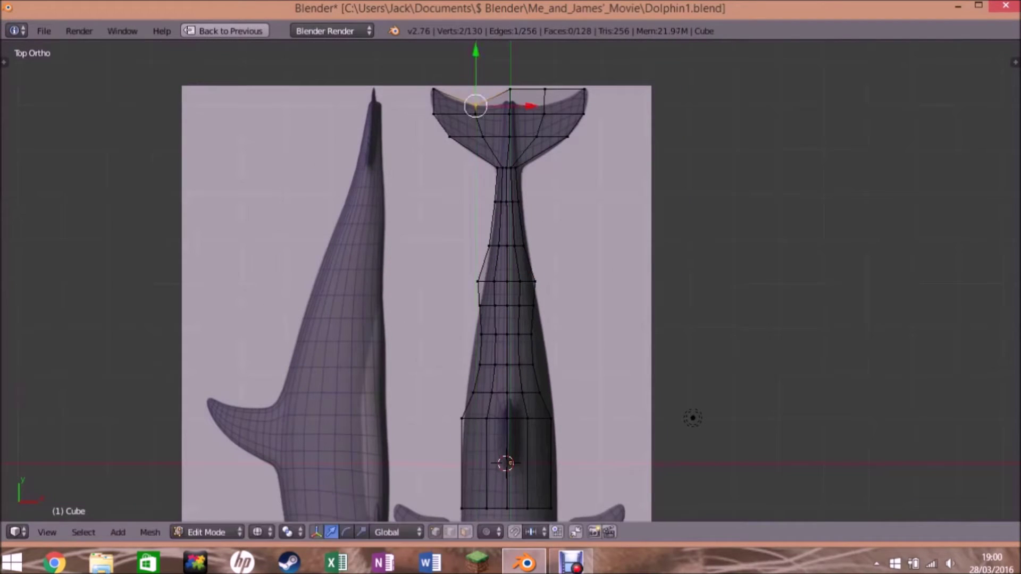
pyautogui.moveTo(544, 89); pyautogui.dragTo(545, 104)
# Add another loop cut across the flukes and inspect the tail
pyautogui.hotkey('ctrl', 'r')
pyautogui.click(462, 137)
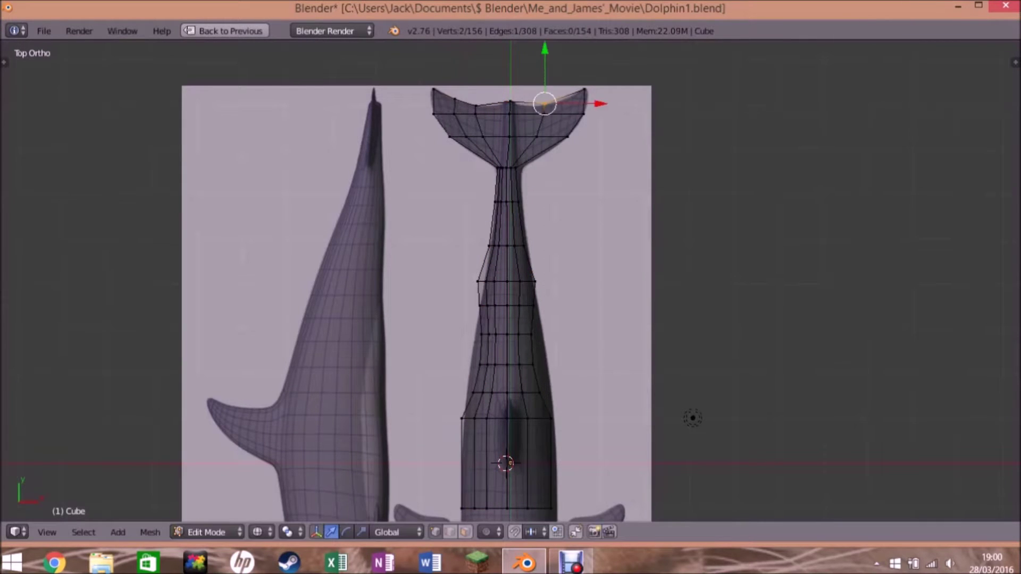
pyautogui.moveTo(463, 137); pyautogui.dragTo(373, 213, button='middle')
pyautogui.press('KP_7')
pyautogui.hotkey('ctrl', 'Up')
pyautogui.hotkey('ctrl', 'Up')
# In side view, raise the fluke's lower vertices and box-select the top ones to thin it
pyautogui.moveTo(718, 308); pyautogui.dragTo(772, 329)
pyautogui.press('g')
pyautogui.click(725, 280)
pyautogui.press('a')
pyautogui.press('b')
pyautogui.moveTo(683, 215)
pyautogui.mouseDown()
pyautogui.moveTo(774, 230)
pyautogui.moveTo(726, 255)
pyautogui.mouseUp()
pyautogui.moveTo(285, 83); pyautogui.dragTo(298, 90, button='middle')
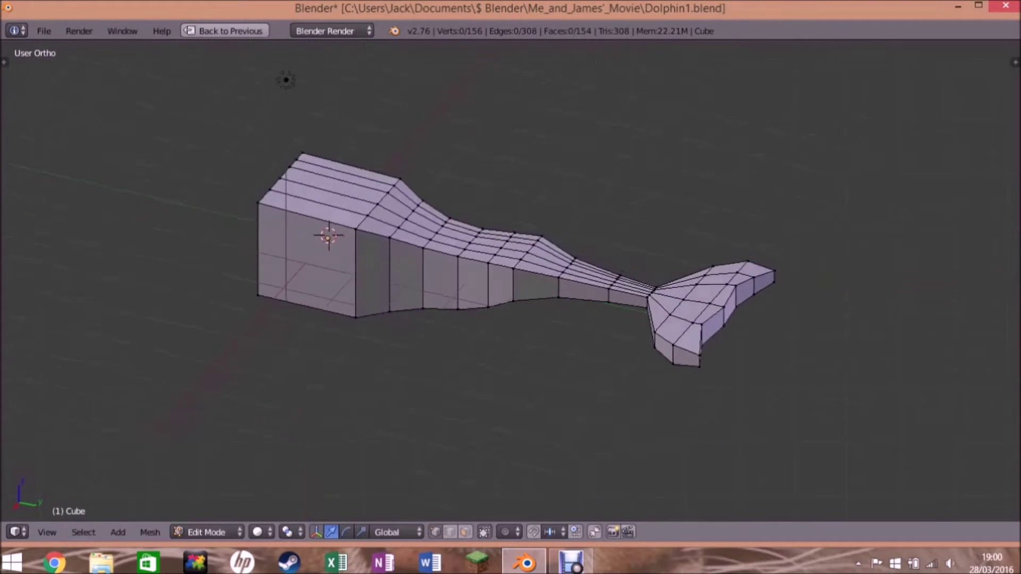
pyautogui.press('KP_1')
# Lower the front top and bottom vertices slightly to match the side outline
pyautogui.press('KP_3')
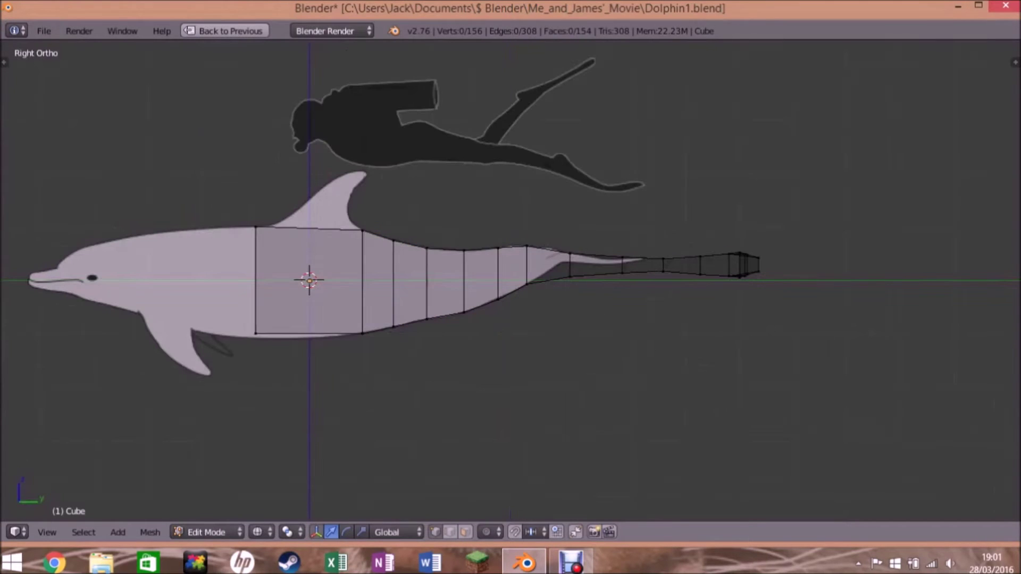
pyautogui.press('g')
pyautogui.press('Return')
pyautogui.rightClick(255, 339)
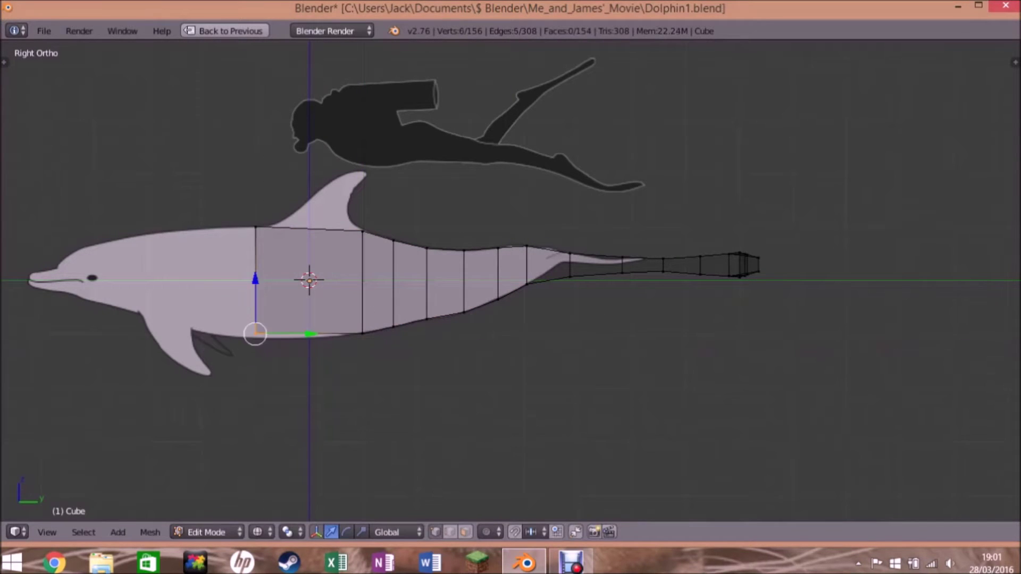
pyautogui.press('g')
pyautogui.press('Return')
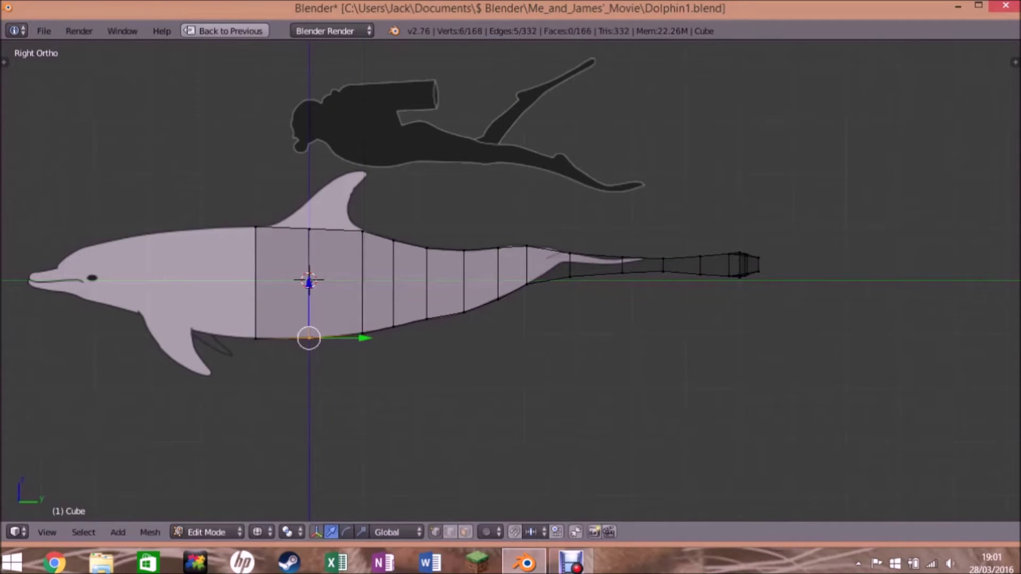
pyautogui.moveTo(511, 276); pyautogui.dragTo(537, 255, button='middle')
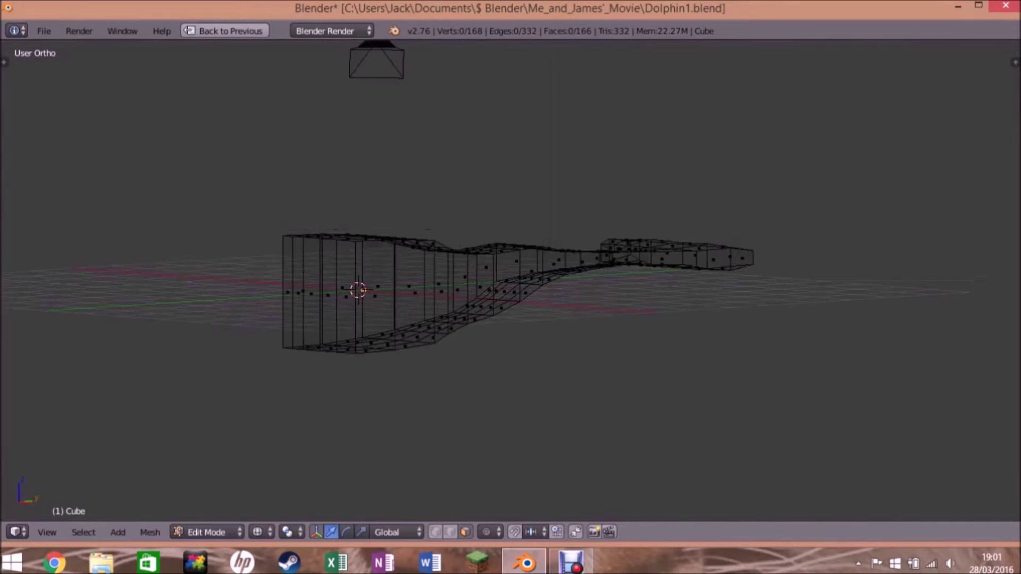
pyautogui.press('KP_3')
# Extrude several head sections forward from the front face, shrinking them toward the head
pyautogui.press('e')
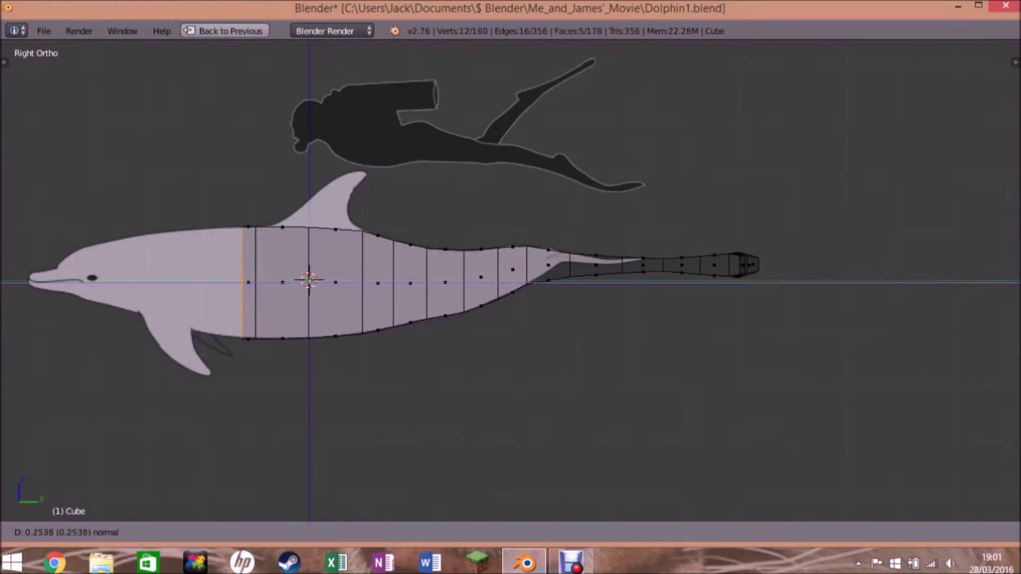
pyautogui.press('Return')
pyautogui.press('e')
pyautogui.click(192, 386)
pyautogui.press('e')
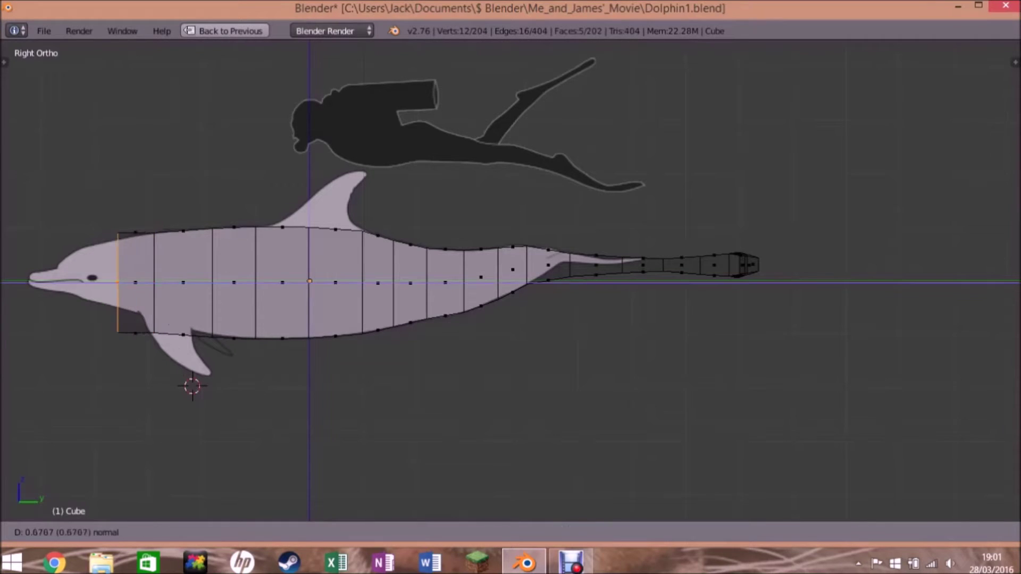
pyautogui.press('Return')
pyautogui.press('e')
pyautogui.press('Return')
pyautogui.press('s')
pyautogui.press('Return')
pyautogui.press('g')
pyautogui.press('Return')
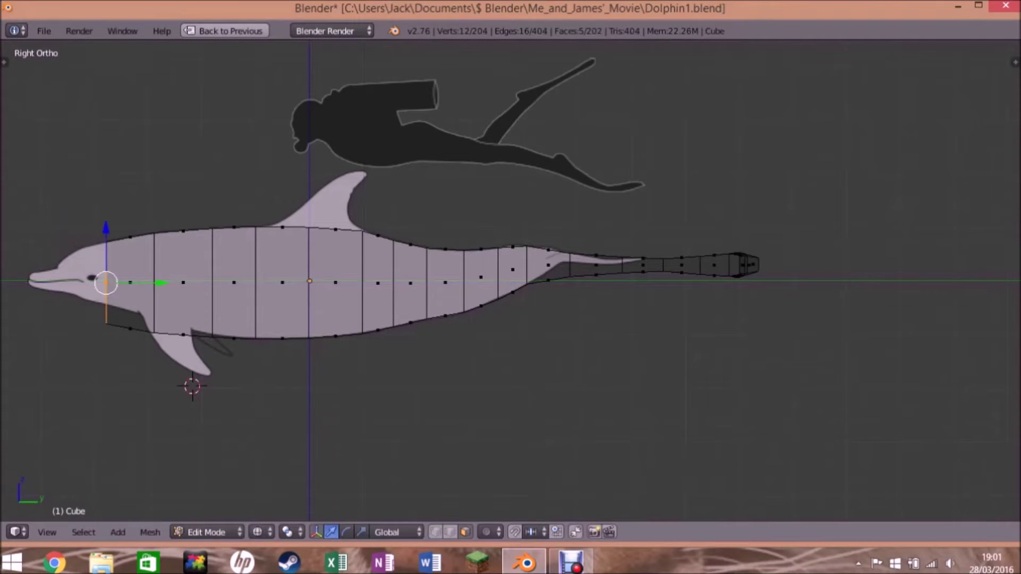
pyautogui.press('s')
# Extrude and narrow the beak sections out to the beak tip
pyautogui.press('Return')
pyautogui.press('e')
pyautogui.press('Return')
pyautogui.press('s')
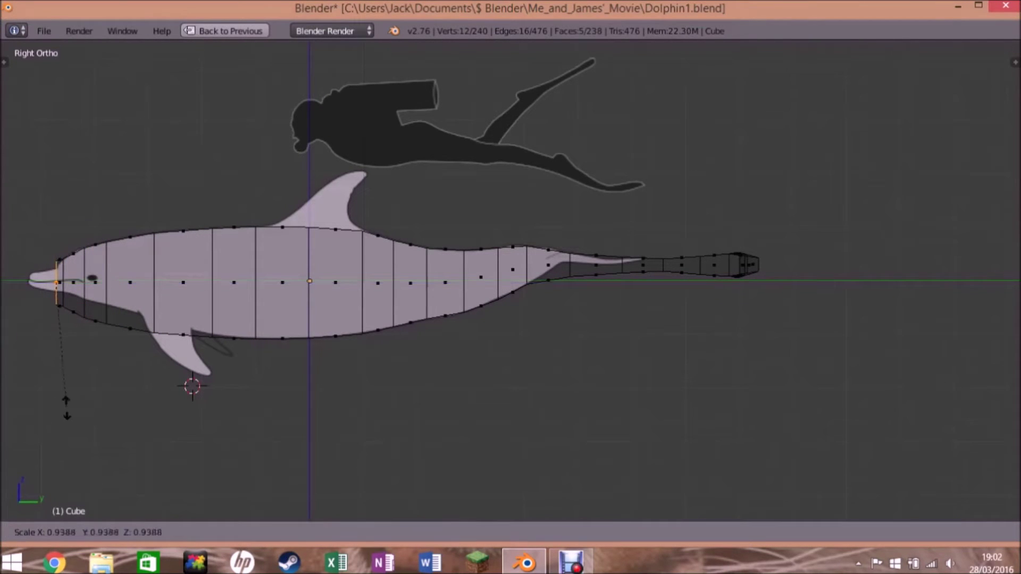
pyautogui.press('Return')
pyautogui.press('s')
pyautogui.press('Return')
pyautogui.press('e')
pyautogui.press('Return')
pyautogui.press('s')
pyautogui.press('Return')
pyautogui.press('g')
pyautogui.press('Return')
pyautogui.press('a')
# Select the chin vertices under the head and raise them vertically along Z
pyautogui.rightClick(212, 334)
pyautogui.keyDown('ctrl'); pyautogui.rightClick(85, 318); pyautogui.keyUp('ctrl')
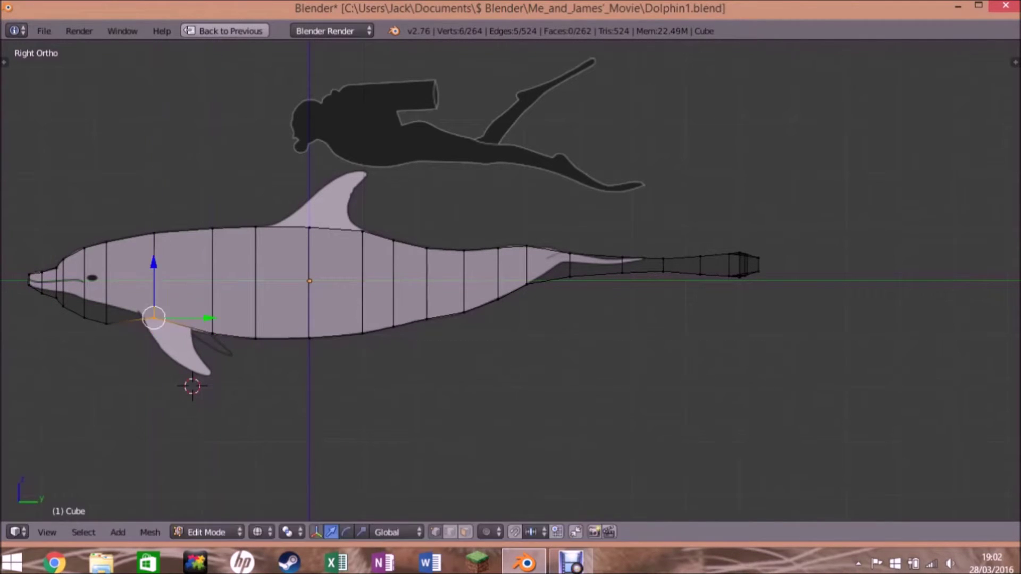
pyautogui.press('g')
pyautogui.press('z')
pyautogui.press('Return')
pyautogui.press('g')
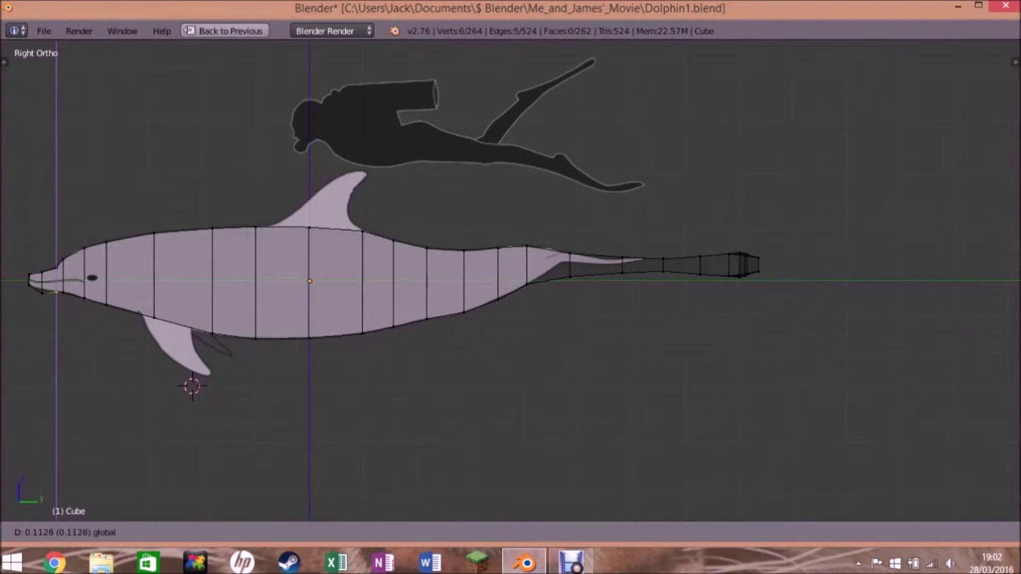
pyautogui.press('Return')
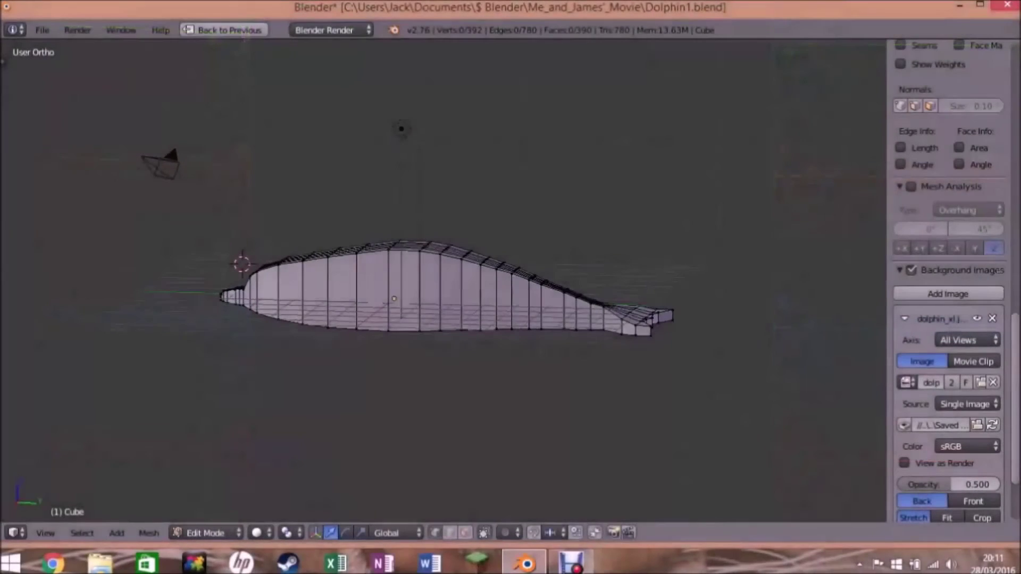
# Select two adjacent faces on top of the back above the dorsal fin area
pyautogui.press('KP_3')
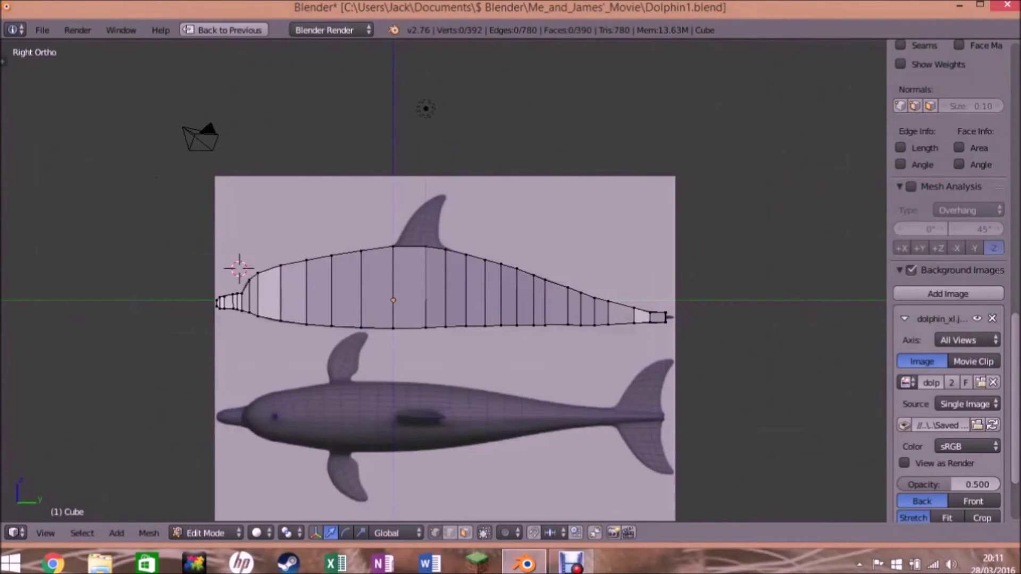
pyautogui.moveTo(372, 319); pyautogui.dragTo(410, 337, button='middle')
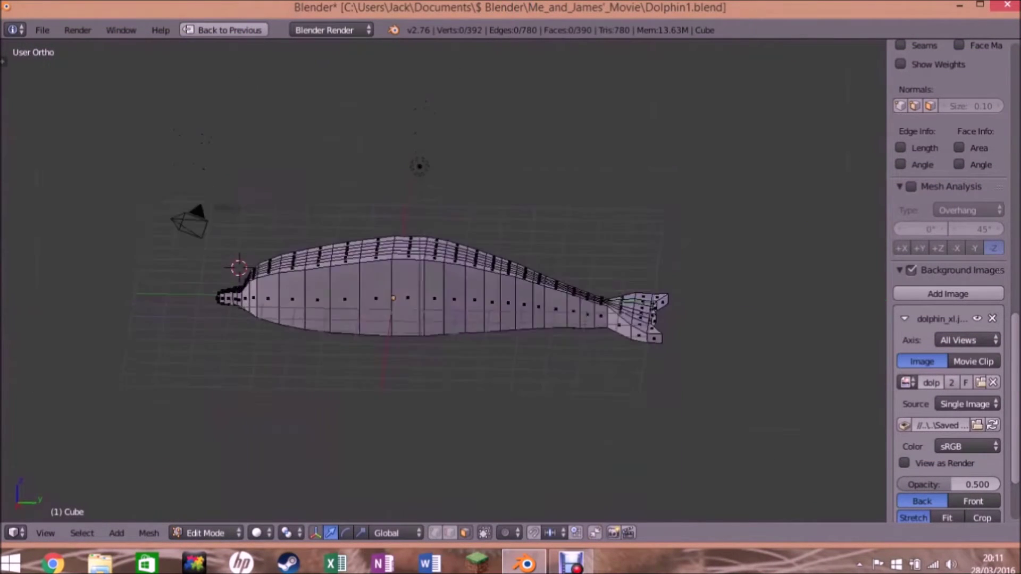
pyautogui.scroll(5, 376, 373)
pyautogui.rightClick(329, 201)
pyautogui.keyDown('shift'); pyautogui.rightClick(425, 204); pyautogui.keyUp('shift')
pyautogui.press('KP_3')
# Extrude the back faces upward into a fin block and add loop cuts across it
pyautogui.press('e')
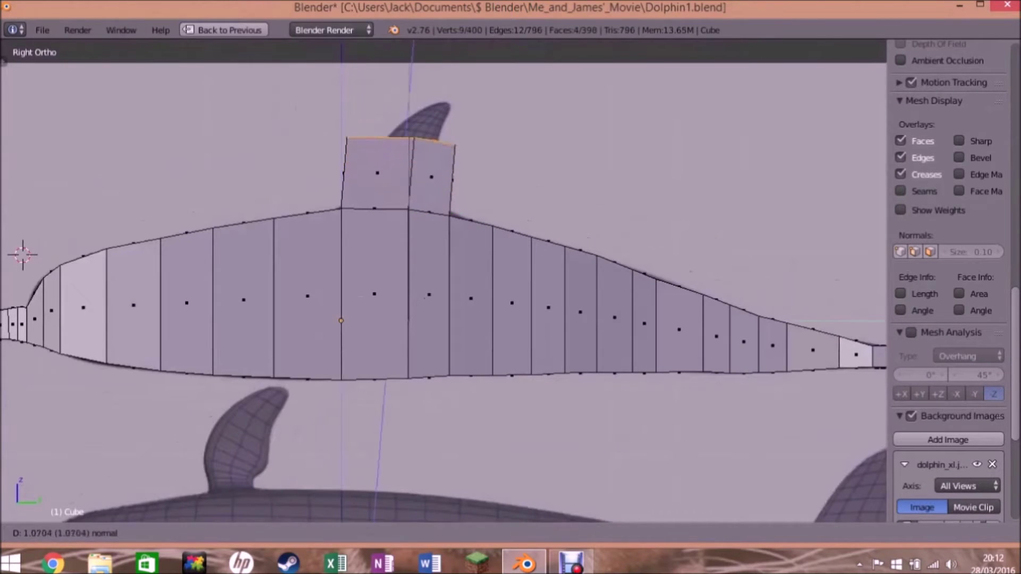
pyautogui.click(409, 101)
pyautogui.scroll(-3, 947, 319)
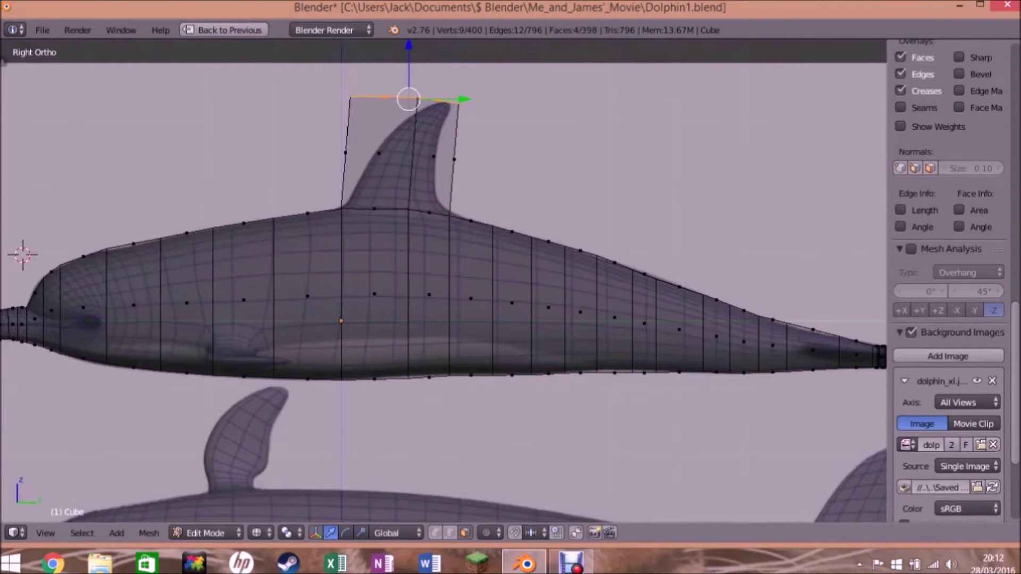
pyautogui.hotkey('ctrl', 'r')
pyautogui.scroll(2, 399, 154)
pyautogui.click(399, 154)
pyautogui.scroll(-3, 950, 373)
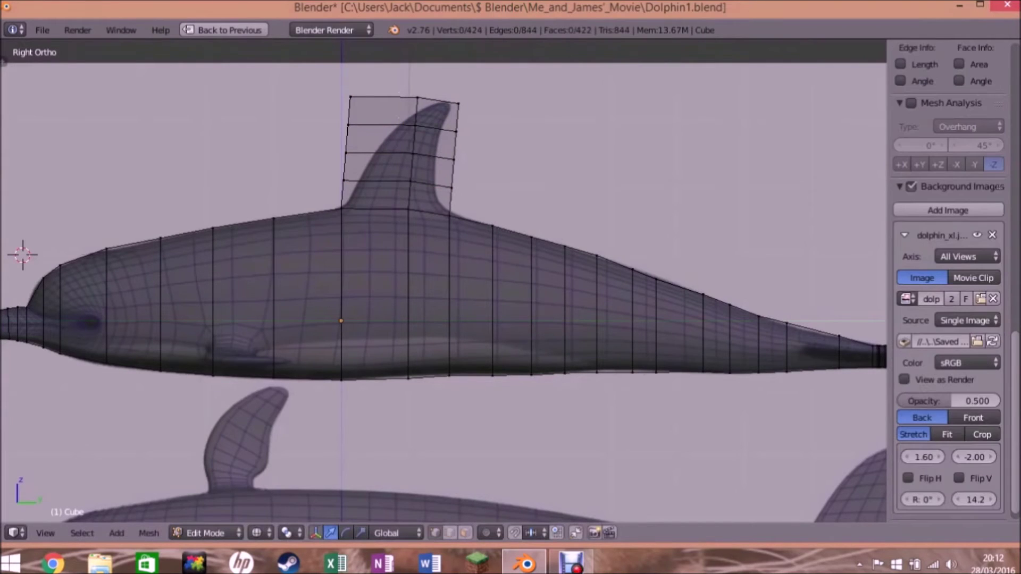
# Move the fin's back-edge vertices left onto the reference fin outline
pyautogui.rightClick(451, 188)
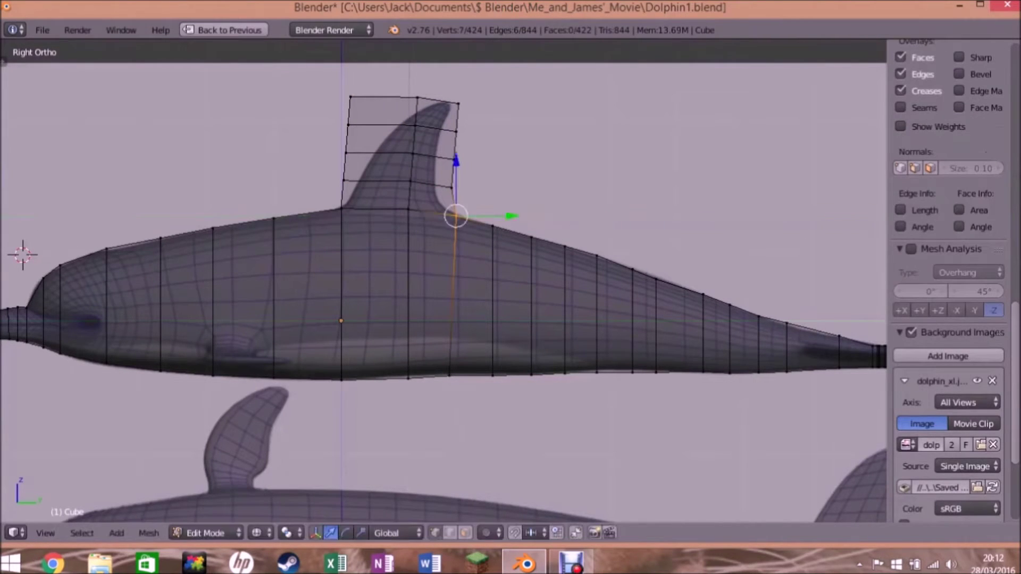
pyautogui.press('g')
pyautogui.click(435, 186)
pyautogui.keyDown('shift'); pyautogui.rightClick(454, 160); pyautogui.keyUp('shift')
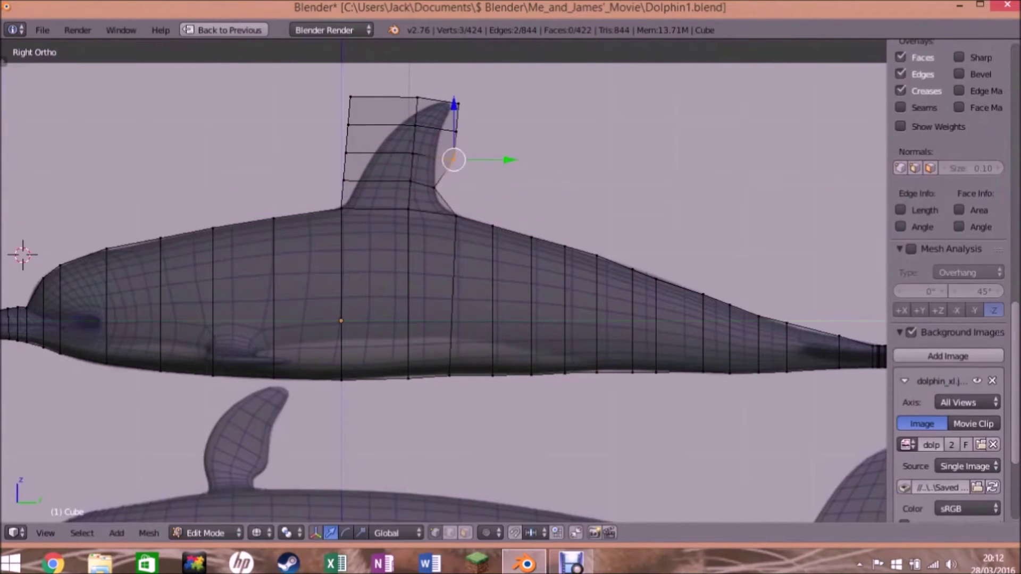
pyautogui.press('g')
pyautogui.click(434, 159)
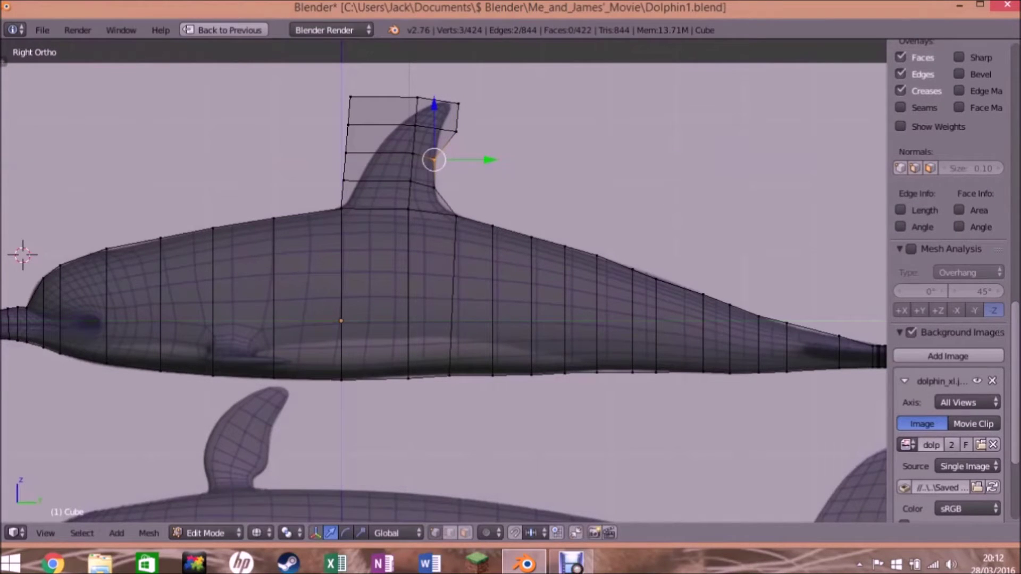
pyautogui.press('g')
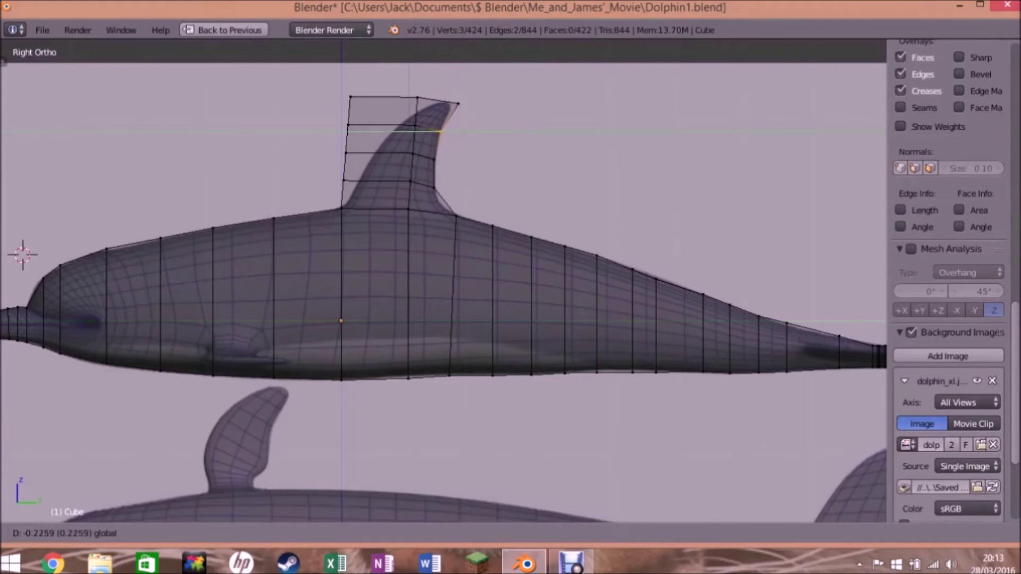
pyautogui.click(449, 105)
# Cut a loop through the fin and body, then adjust the fin-tip vertex
pyautogui.hotkey('ctrl', 'r')
pyautogui.click(430, 266)
pyautogui.rightClick(431, 266)
pyautogui.scroll(-6, 947, 266)
pyautogui.rightClick(436, 102)
pyautogui.press('g')
pyautogui.click(435, 103)
pyautogui.press('a')
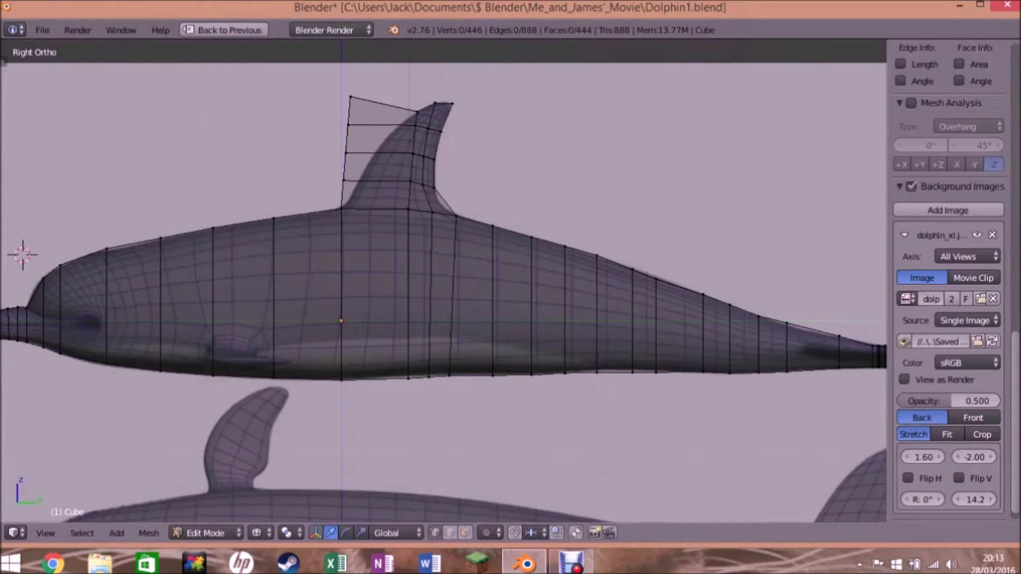
# Reshape the fin-top vertices, raising them vertically and pulling them down and back
pyautogui.scroll(5, 947, 266)
pyautogui.keyDown('alt'); pyautogui.rightClick(361, 105); pyautogui.keyUp('alt')
pyautogui.press('g')
pyautogui.press('z')
pyautogui.press('Return')
pyautogui.scroll(-5, 950, 292)
pyautogui.scroll(5, 950, 293)
pyautogui.press('g')
pyautogui.click(390, 136)
pyautogui.press('g')
pyautogui.press('Return')
pyautogui.press('g')
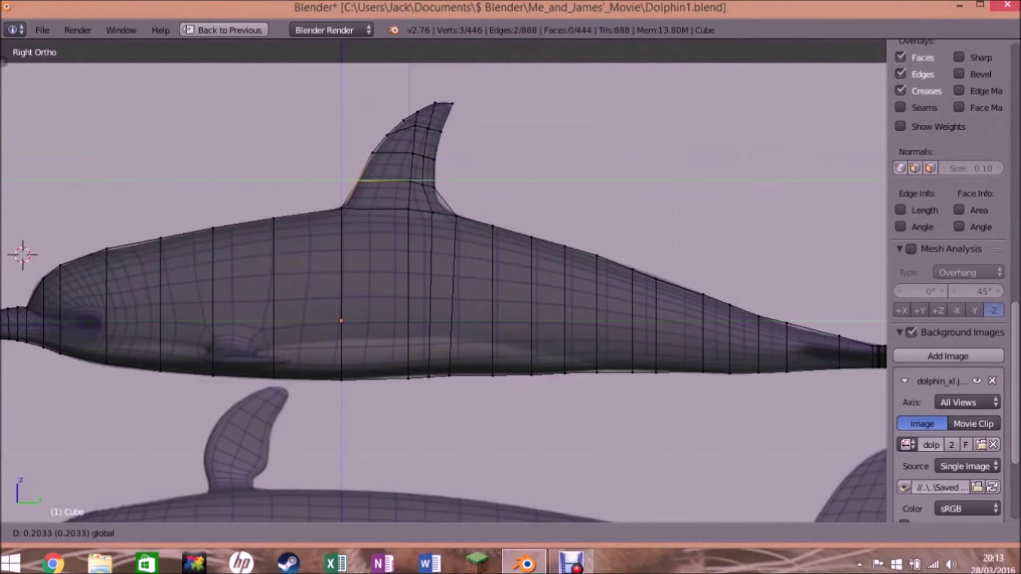
pyautogui.press('Return')
# Add a horizontal loop cut across the fin's base
pyautogui.hotkey('ctrl', 'r')
pyautogui.click(405, 197)
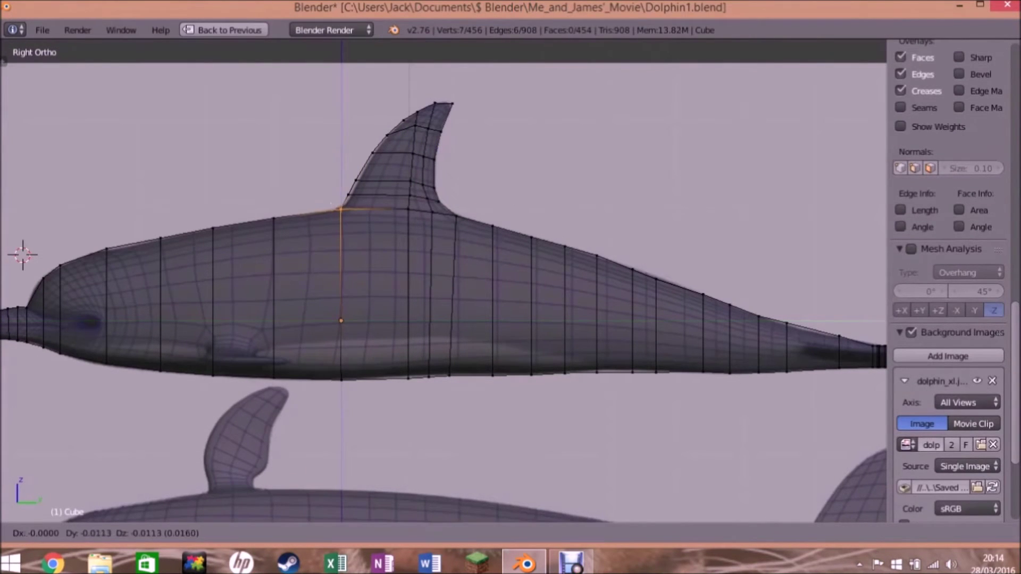
pyautogui.moveTo(447, 292)
pyautogui.mouseDown(button='middle')
pyautogui.moveTo(447, 239)
pyautogui.moveTo(532, 239)
pyautogui.mouseUp(button='middle')
# Inspect the dolphin in Object and Edit Mode with shading toggled, then view it in Top Ortho
pyautogui.press('Tab')
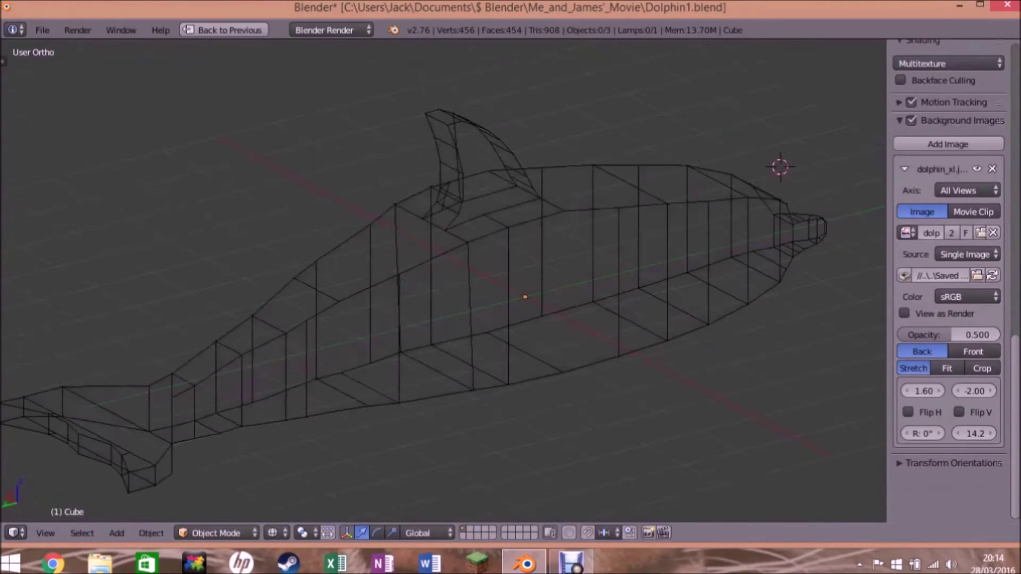
pyautogui.press('z')
pyautogui.moveTo(446, 266); pyautogui.dragTo(585, 266, button='middle')
pyautogui.press('KP_3')
pyautogui.press('Tab')
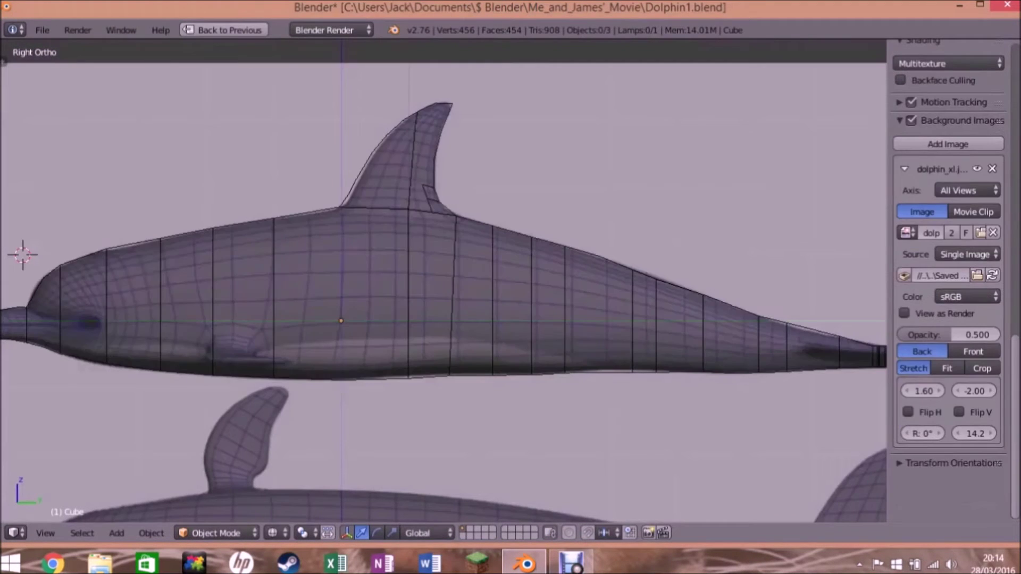
pyautogui.press('z')
pyautogui.moveTo(160, 240)
pyautogui.mouseDown(button='middle')
pyautogui.moveTo(213, 200)
pyautogui.moveTo(159, 159)
pyautogui.mouseUp(button='middle')
pyautogui.press('KP_3')
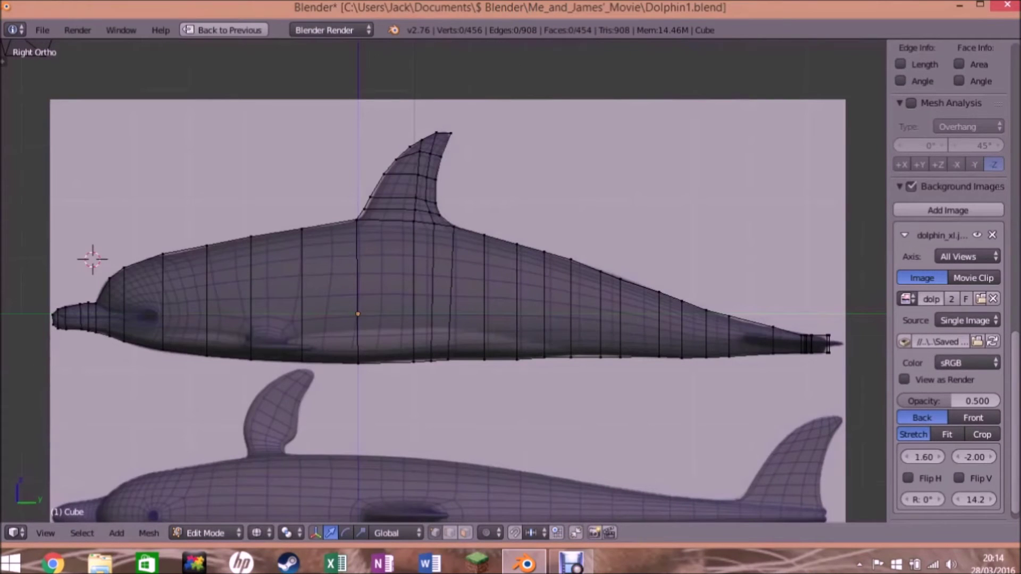
pyautogui.hotkey('ctrl', 'alt', 'q')
pyautogui.hotkey('ctrl', 'alt', 'q')
pyautogui.press('KP_7')
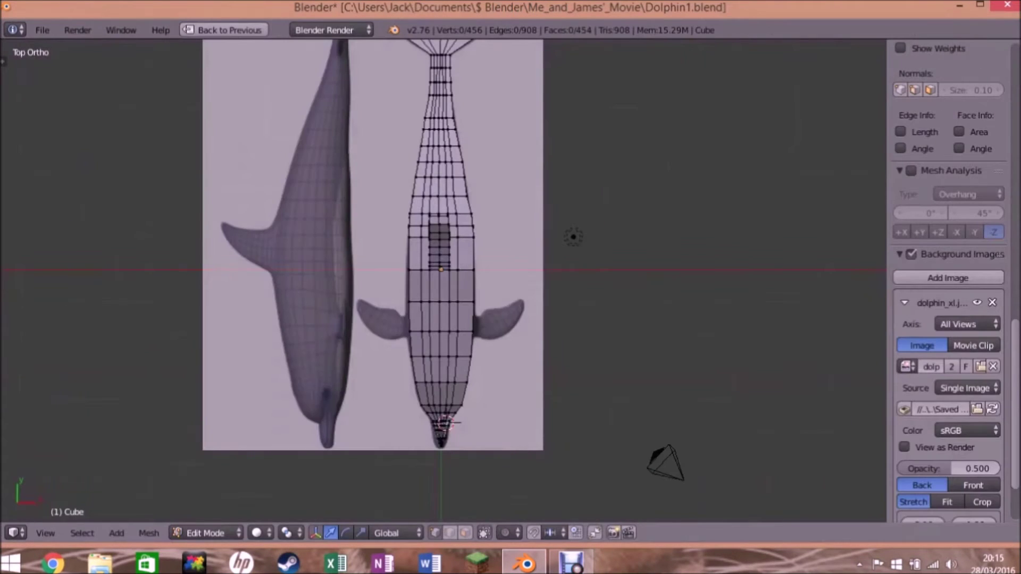
# Add one lengthwise edge loop along the dolphin's body in the side view
pyautogui.scroll(1, 585, 231)
pyautogui.moveTo(599, 228)
pyautogui.mouseDown(button='middle')
pyautogui.moveTo(585, 266)
pyautogui.moveTo(585, 240)
pyautogui.mouseUp(button='middle')
pyautogui.press('KP_3')
pyautogui.press('KP_7')
pyautogui.hotkey('ctrl', 'alt', 'q')
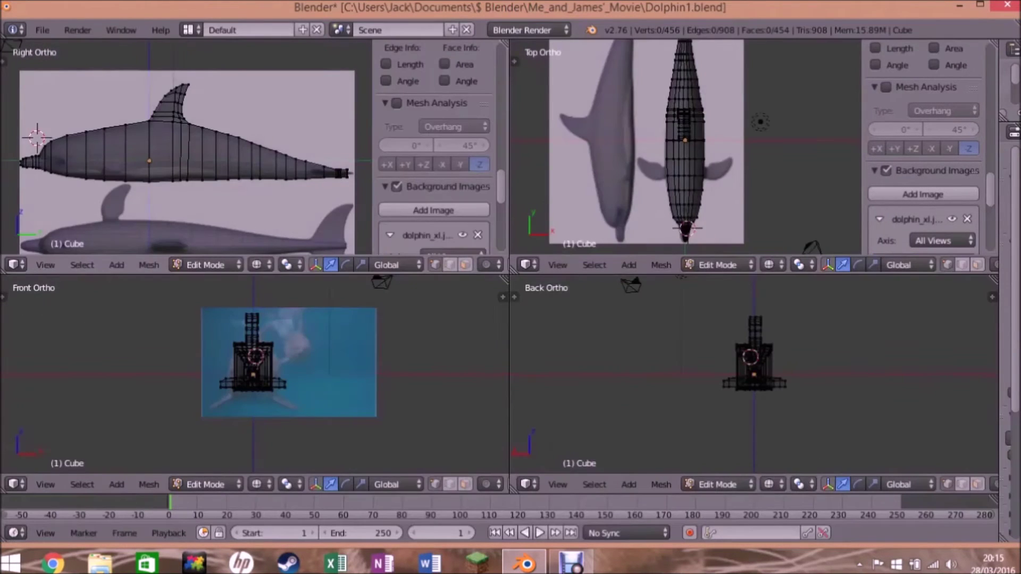
pyautogui.hotkey('ctrl', 'alt', 'q')
pyautogui.hotkey('ctrl', 'r')
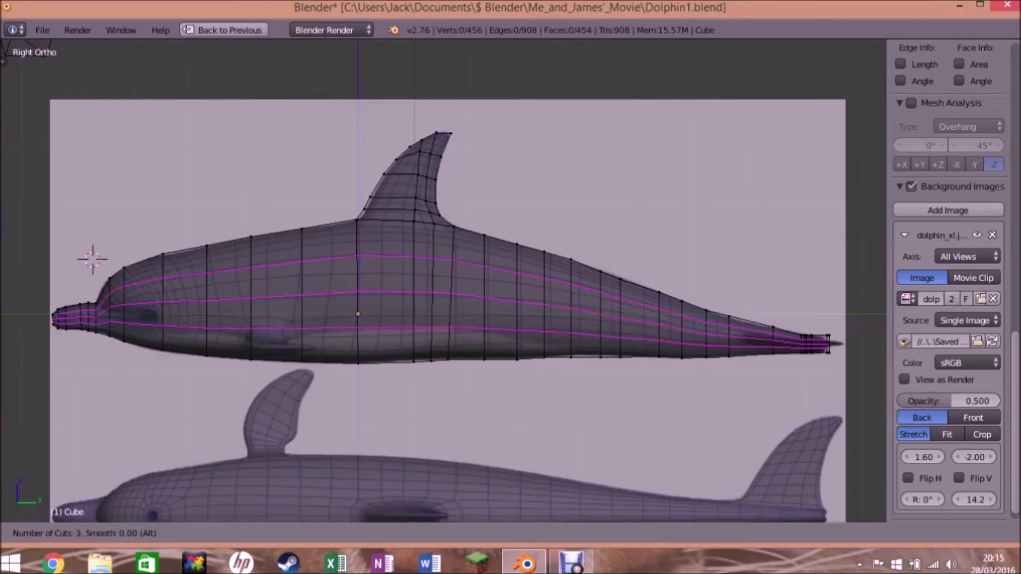
pyautogui.scroll(-2, 357, 314)
pyautogui.click(358, 313)
pyautogui.rightClick(358, 314)
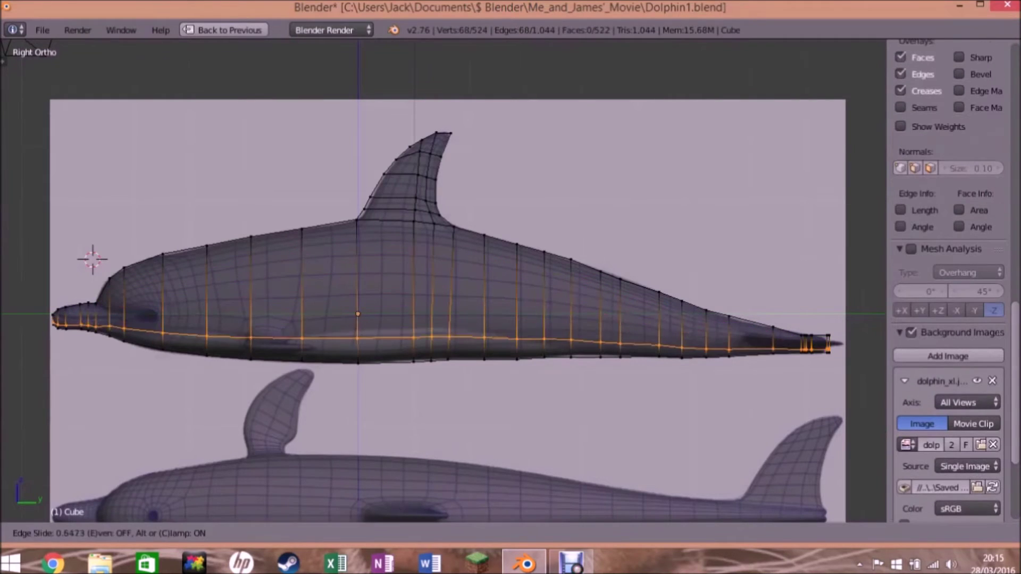
# Add a second lengthwise loop along the lower body and a vertical loop through it
pyautogui.hotkey('ctrl', 'r')
pyautogui.click(358, 314)
pyautogui.rightClick(358, 313)
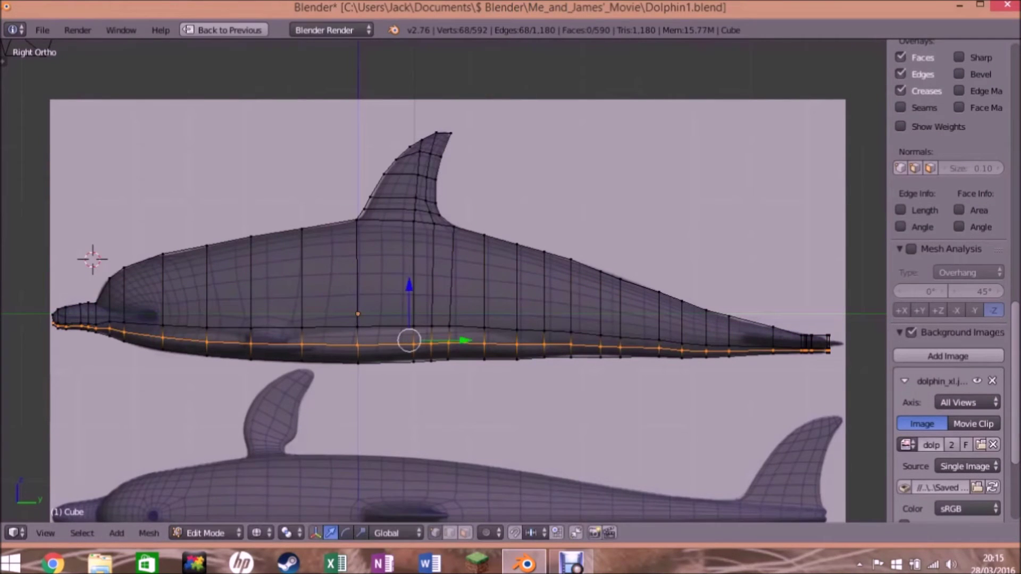
pyautogui.hotkey('ctrl', 'r')
pyautogui.click(290, 341)
pyautogui.rightClick(291, 341)
pyautogui.press('a')
pyautogui.scroll(-5, 949, 319)
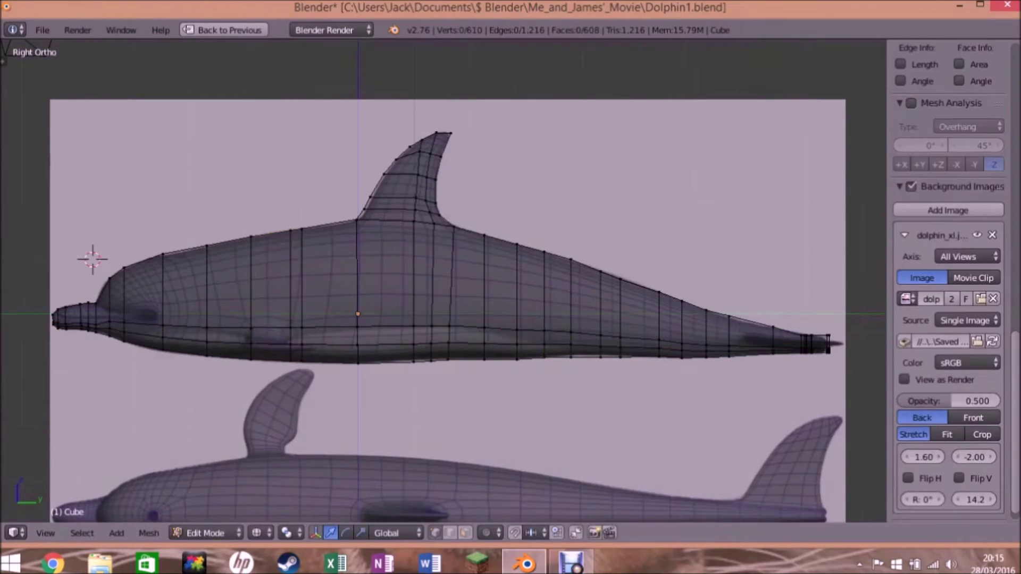
# Orbit the model to check the new loops in 3D, then return to the side view
pyautogui.hotkey('ctrl', 'alt', 'q')
pyautogui.hotkey('ctrl', 'alt', 'q')
pyautogui.moveTo(441, 277)
pyautogui.mouseDown(button='middle')
pyautogui.moveTo(479, 266)
pyautogui.moveTo(468, 266)
pyautogui.mouseUp(button='middle')
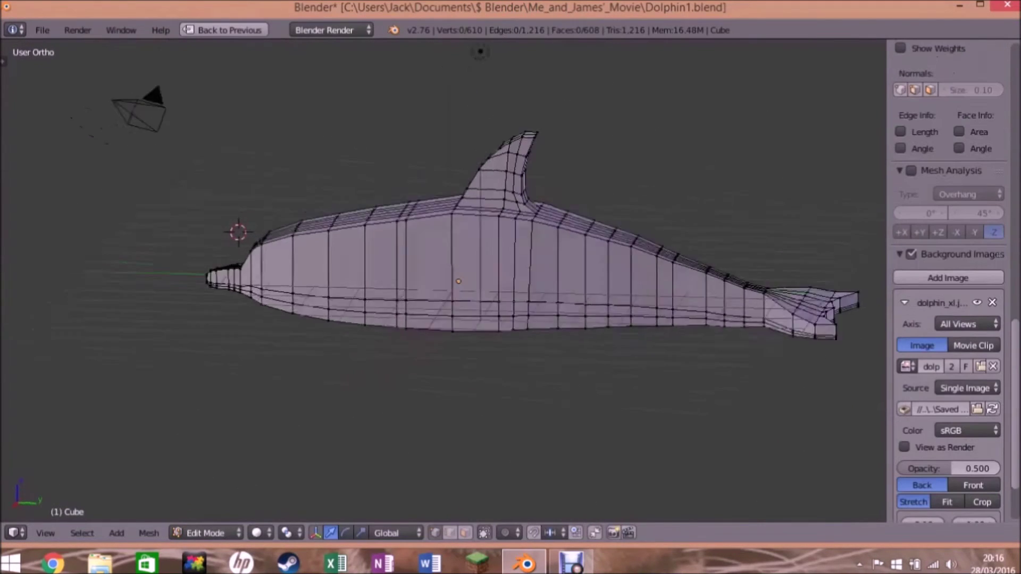
pyautogui.hotkey('ctrl', 'Up')
pyautogui.hotkey('ctrl', 'Up')
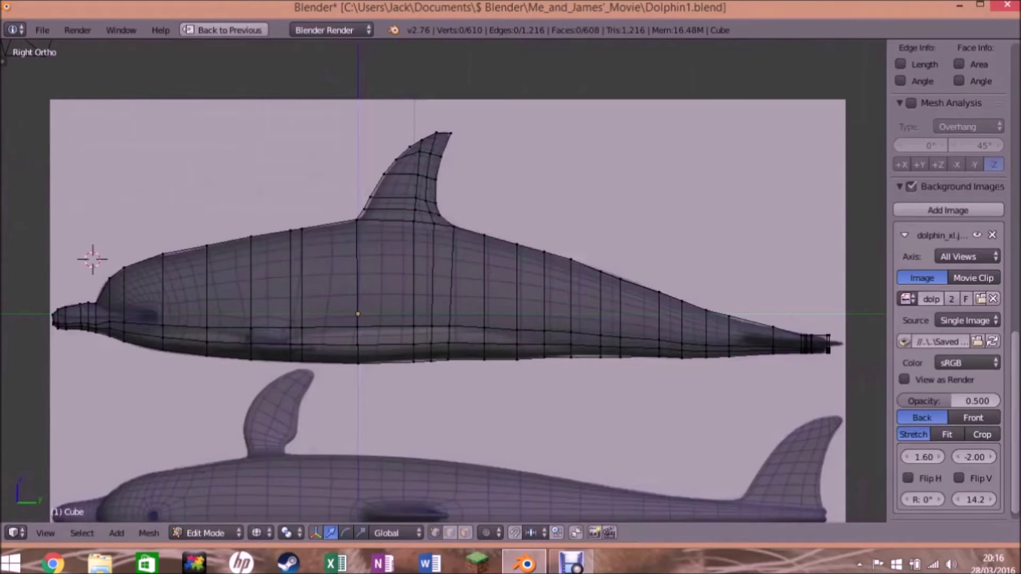
pyautogui.hotkey('ctrl', 'Up')
pyautogui.hotkey('ctrl', 'Up')
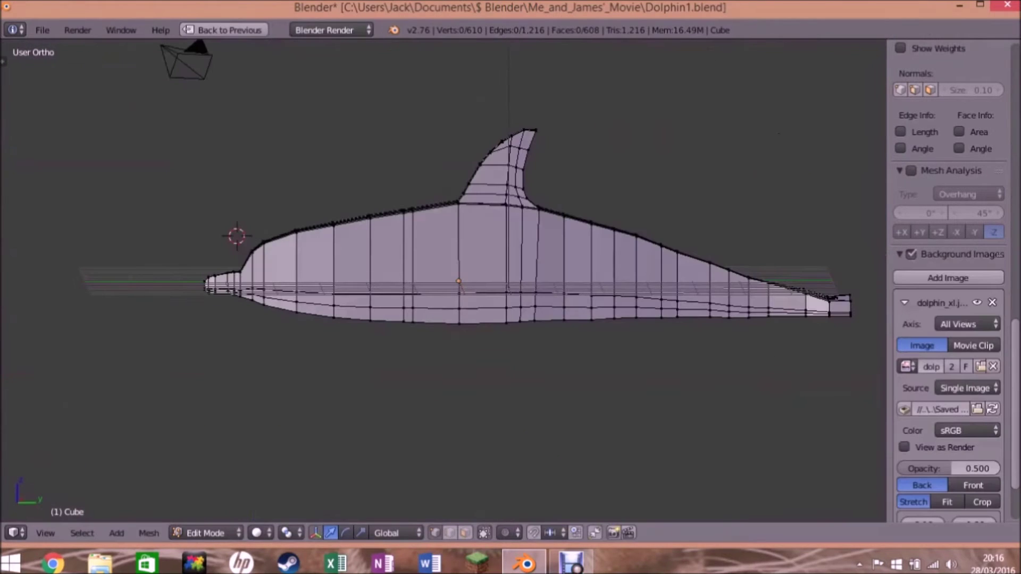
# In face select, extrude a face on the dolphin's lower flank outward from the top view
pyautogui.rightClick(371, 308)
pyautogui.click(465, 533)
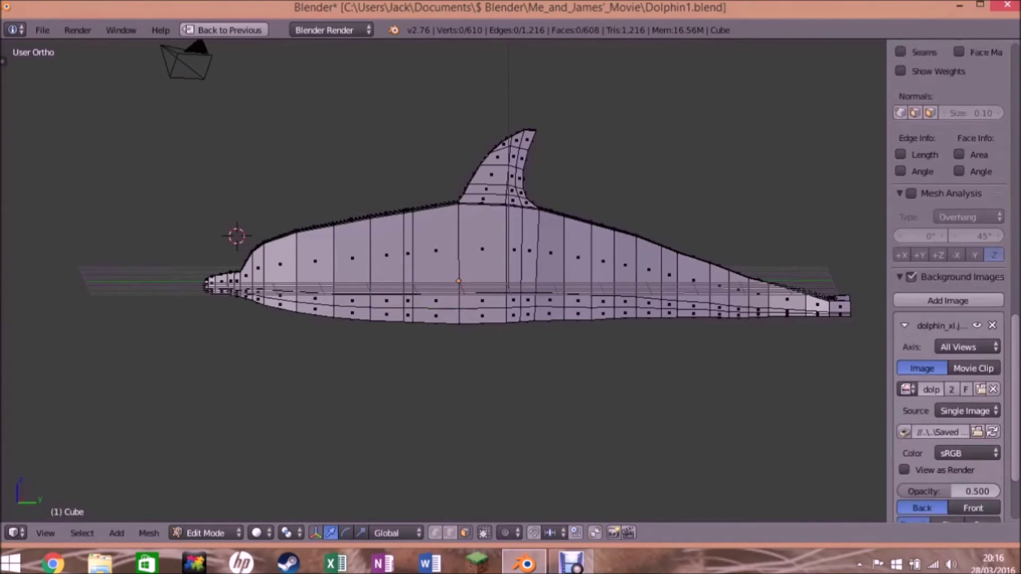
pyautogui.rightClick(376, 313)
pyautogui.moveTo(478, 372); pyautogui.dragTo(532, 362, button='middle')
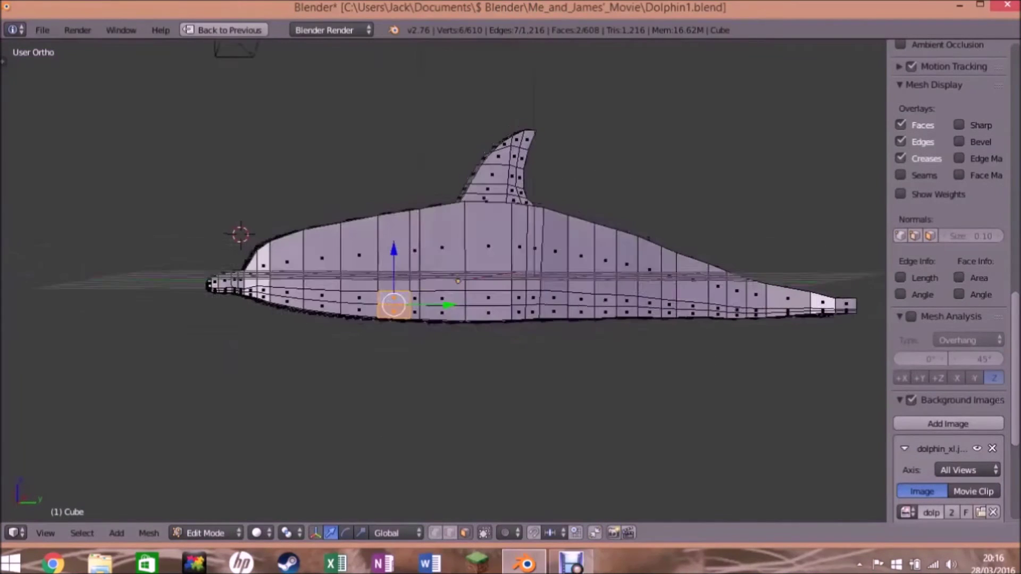
pyautogui.press('KP_7')
pyautogui.press('e')
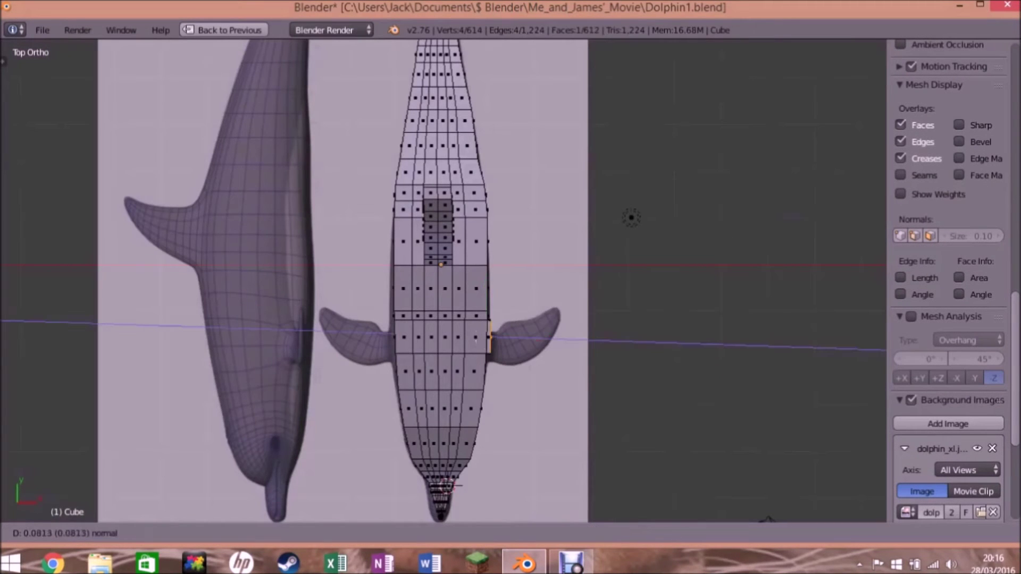
pyautogui.click(476, 340)
# Select another lower-flank face and extrude it outward
pyautogui.moveTo(476, 340); pyautogui.dragTo(532, 319, button='middle')
pyautogui.keyDown('alt'); pyautogui.rightClick(374, 298); pyautogui.keyUp('alt')
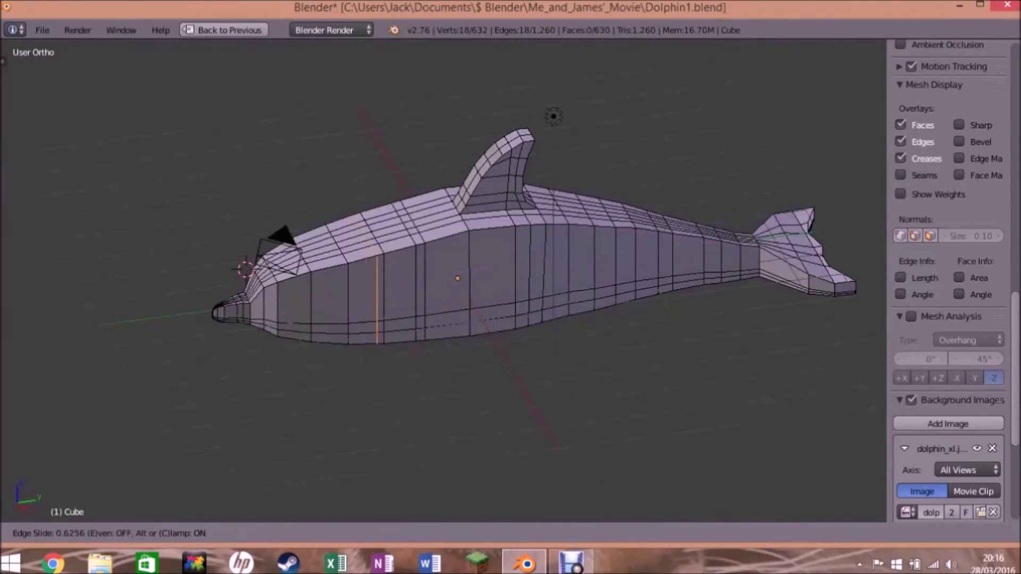
pyautogui.click(465, 533)
pyautogui.rightClick(400, 336)
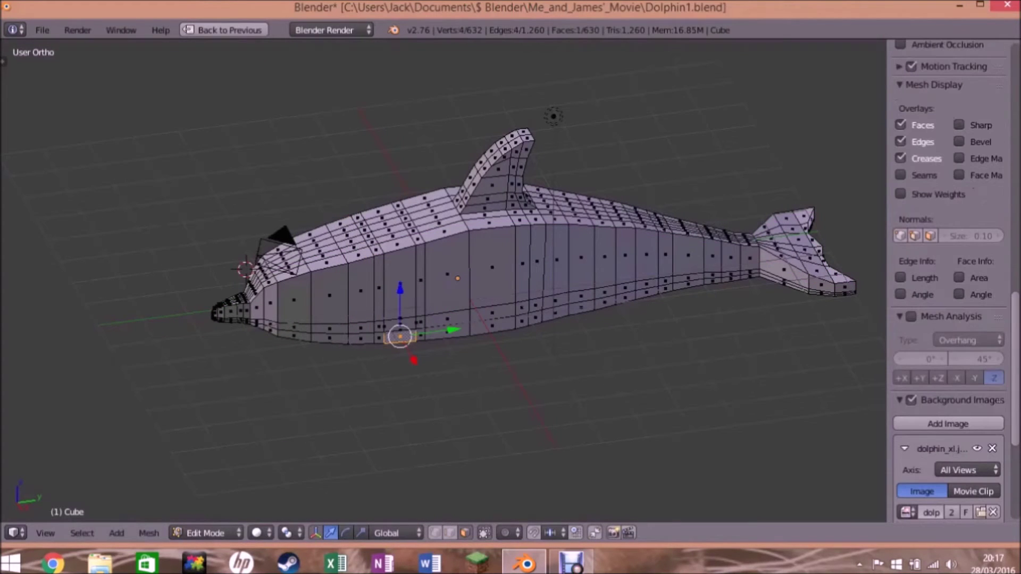
pyautogui.press('KP_7')
pyautogui.moveTo(478, 266); pyautogui.dragTo(532, 240, button='middle')
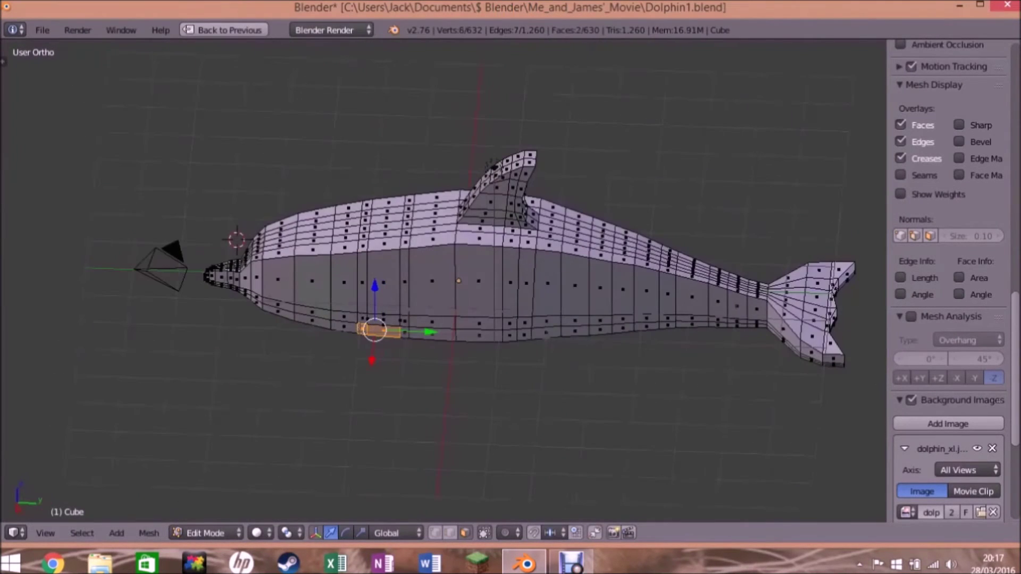
pyautogui.press('KP_7')
pyautogui.press('e')
pyautogui.press('Return')
# Select the lower-body faces for the flipper and begin extruding them in top view
pyautogui.press('KP_1')
pyautogui.press('KP_8')
pyautogui.press('a')
pyautogui.scroll(-5, 949, 266)
pyautogui.scroll(5, 949, 266)
pyautogui.rightClick(382, 322)
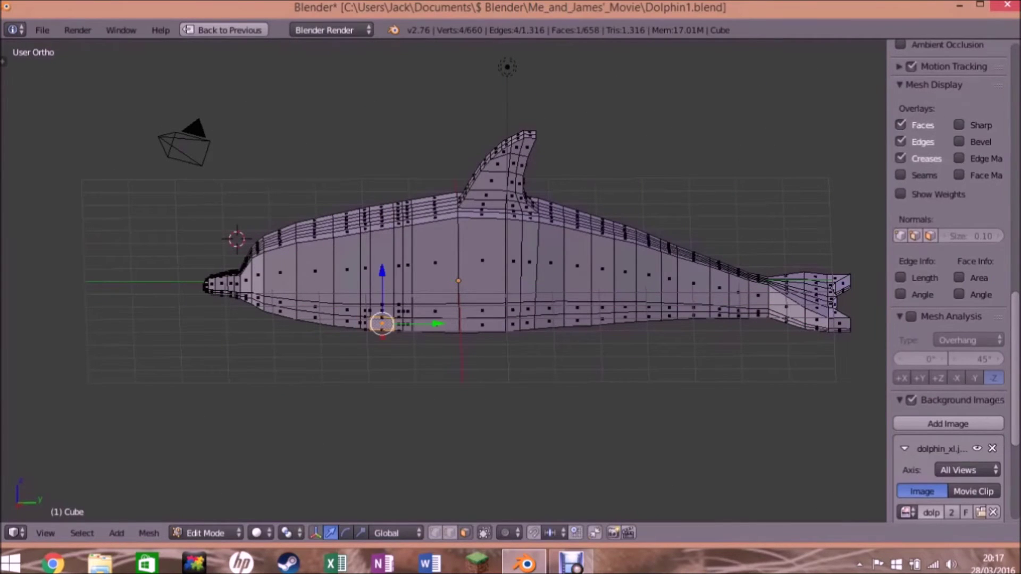
pyautogui.press('KP_7')
pyautogui.press('KP_1')
pyautogui.press('KP_8')
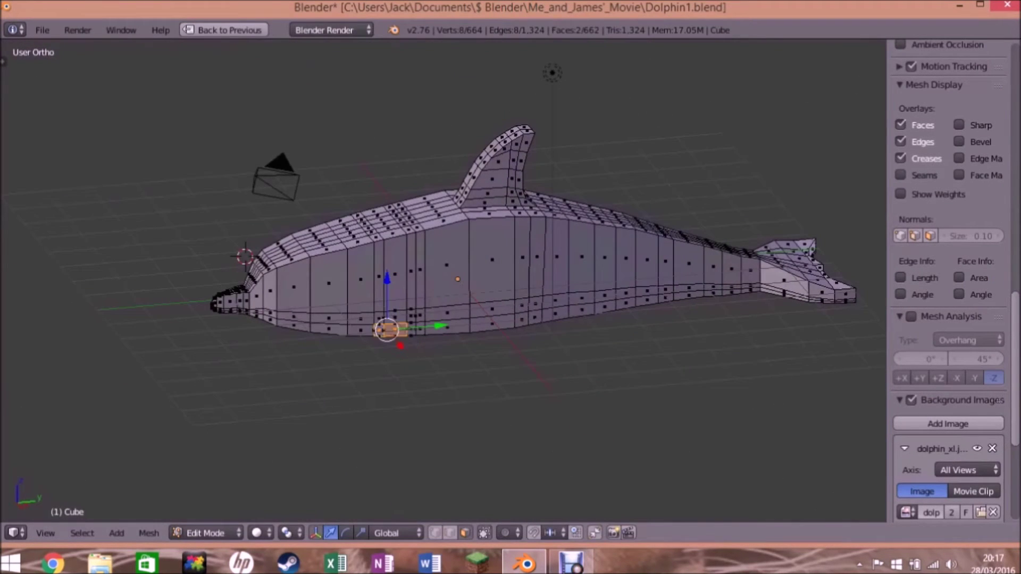
pyautogui.press('KP_7')
pyautogui.press('e')
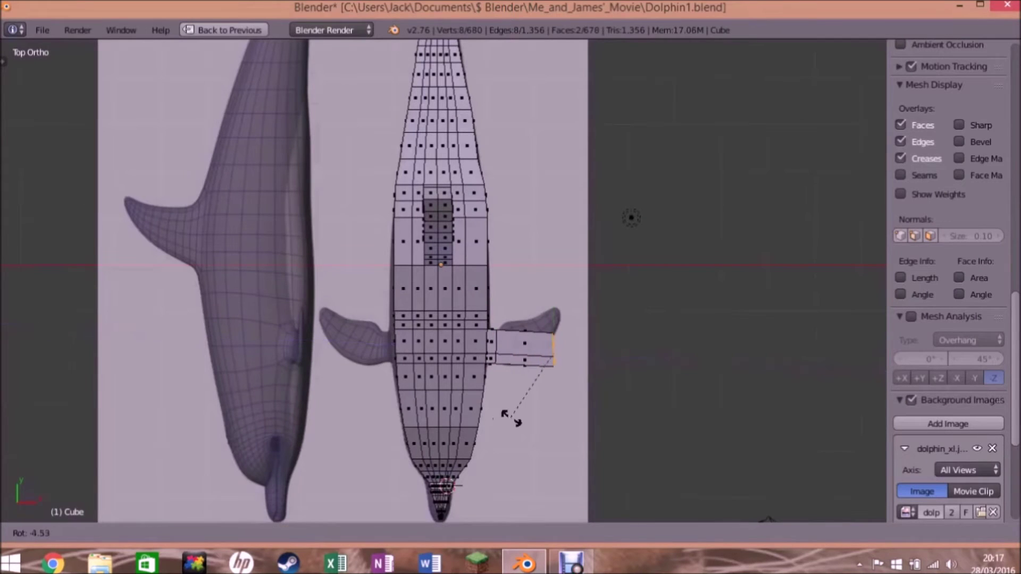
# Set the flipper's rotation and slide the whole flipper box along the Y axis
pyautogui.click(502, 421)
pyautogui.press('l')
pyautogui.press('g')
pyautogui.press('y')
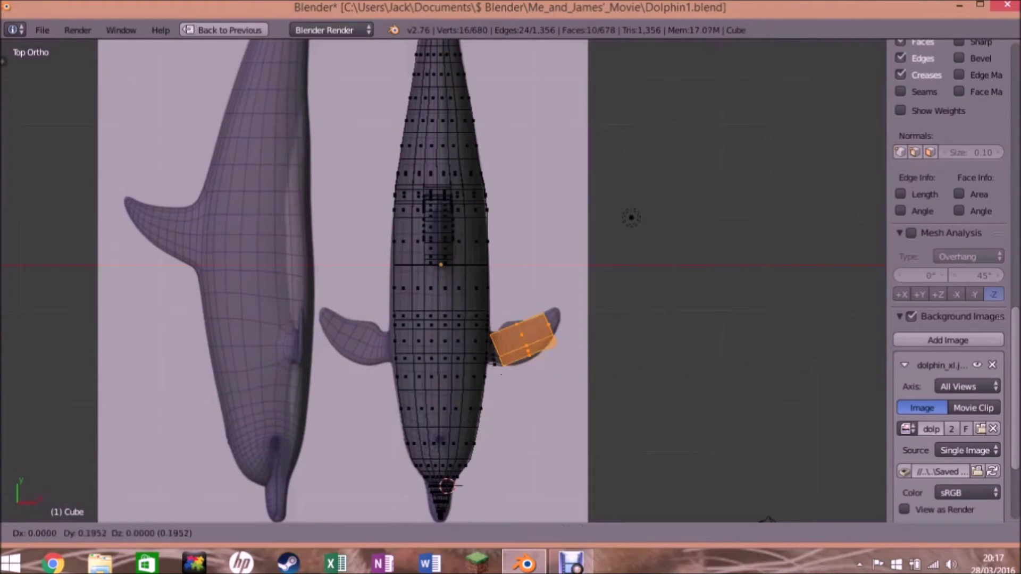
pyautogui.click(500, 375)
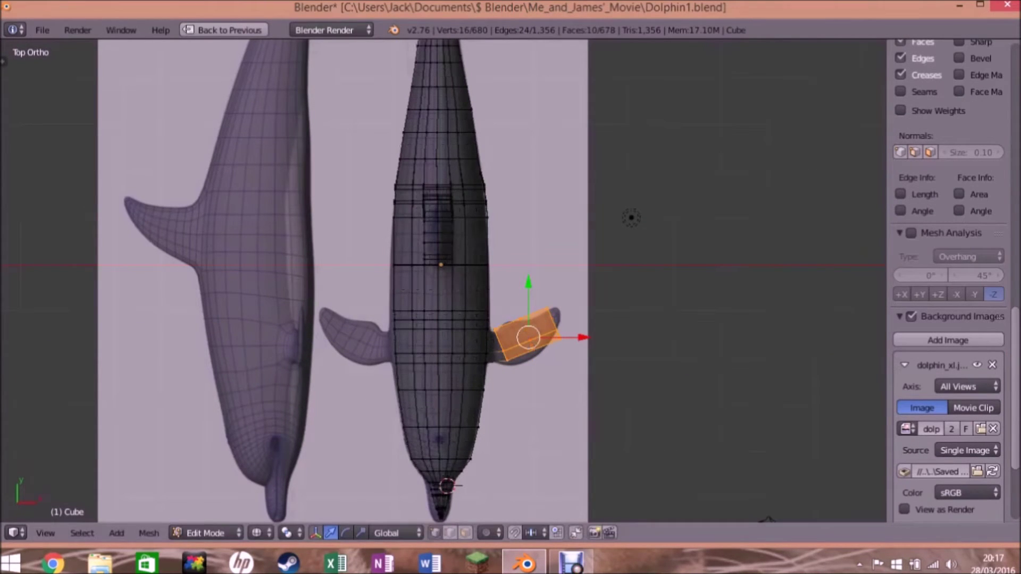
# Add three edge loops across the right flipper
pyautogui.hotkey('ctrl', 'r')
pyautogui.click(518, 350)
pyautogui.hotkey('ctrl', 'r')
pyautogui.click(537, 333)
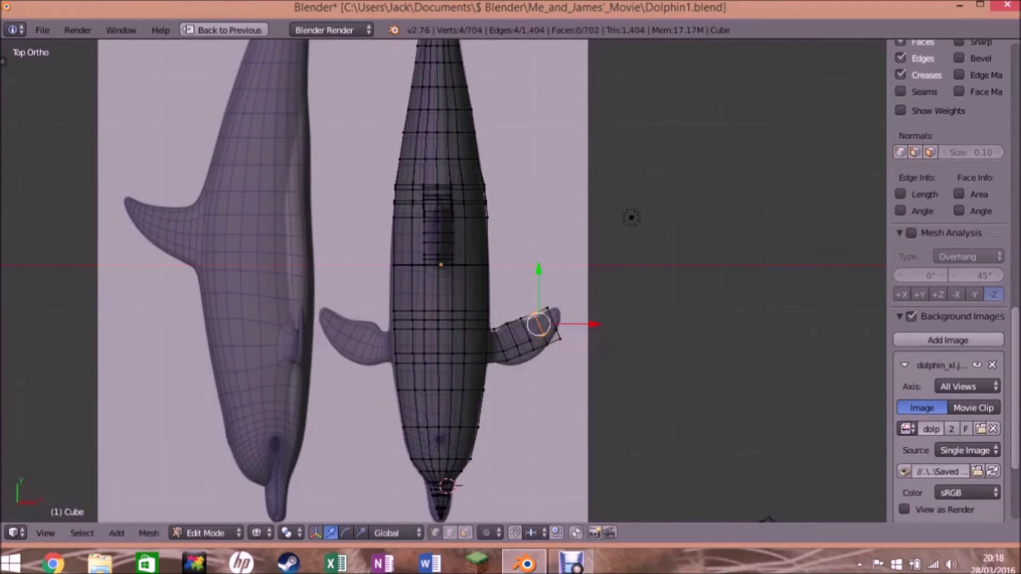
pyautogui.scroll(-5, 947, 319)
pyautogui.hotkey('ctrl', 'r')
pyautogui.click(547, 337)
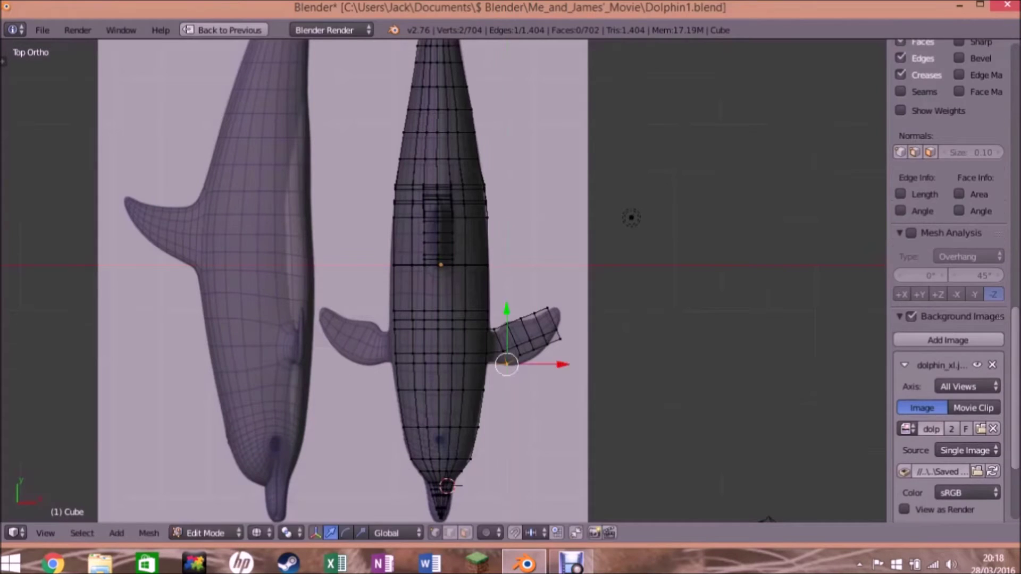
# Move a flipper edge along Y, then select two outer flipper edges
pyautogui.rightClick(494, 358)
pyautogui.press('g')
pyautogui.press('y')
pyautogui.click(520, 357)
pyautogui.scroll(-5, 946, 319)
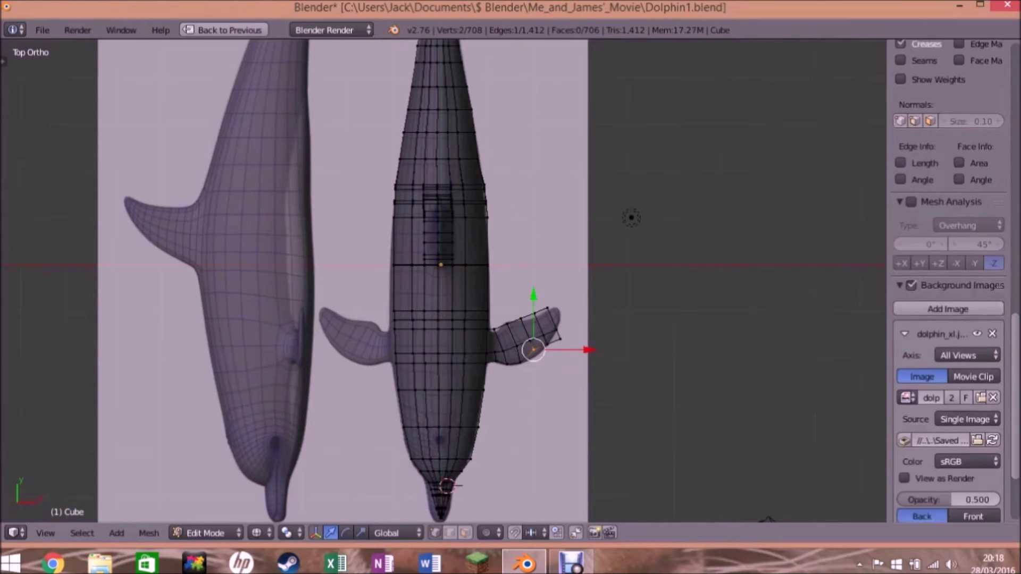
pyautogui.rightClick(547, 340)
pyautogui.scroll(5, 947, 320)
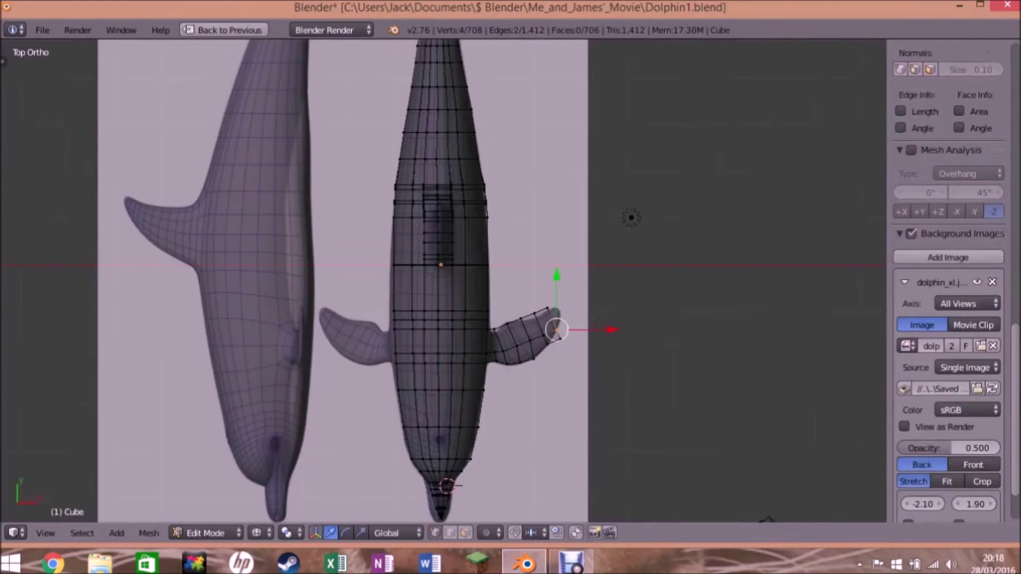
pyautogui.keyDown('shift'); pyautogui.rightClick(551, 311); pyautogui.keyUp('shift')
# Drag an outer flipper vertex down-left to curve the edge like the reference
pyautogui.press('g')
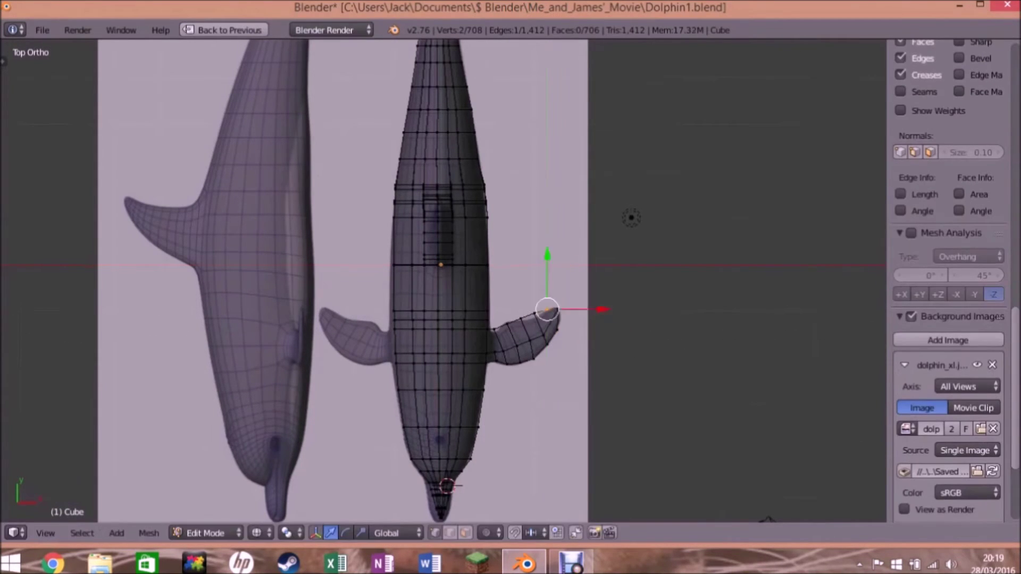
pyautogui.scroll(-4, 948, 280)
pyautogui.scroll(4, 948, 280)
pyautogui.press('a')
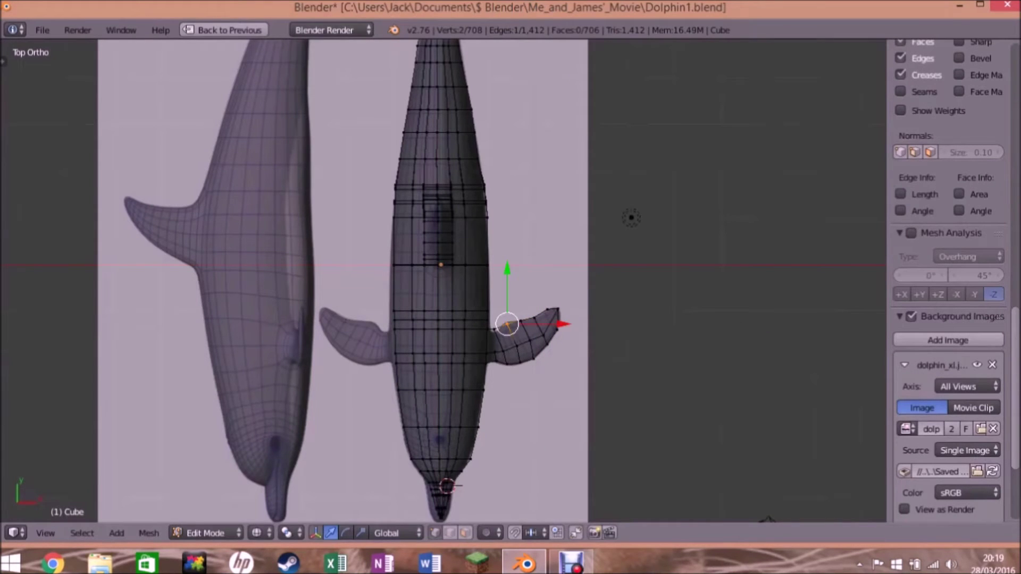
pyautogui.moveTo(506, 319); pyautogui.dragTo(494, 330)
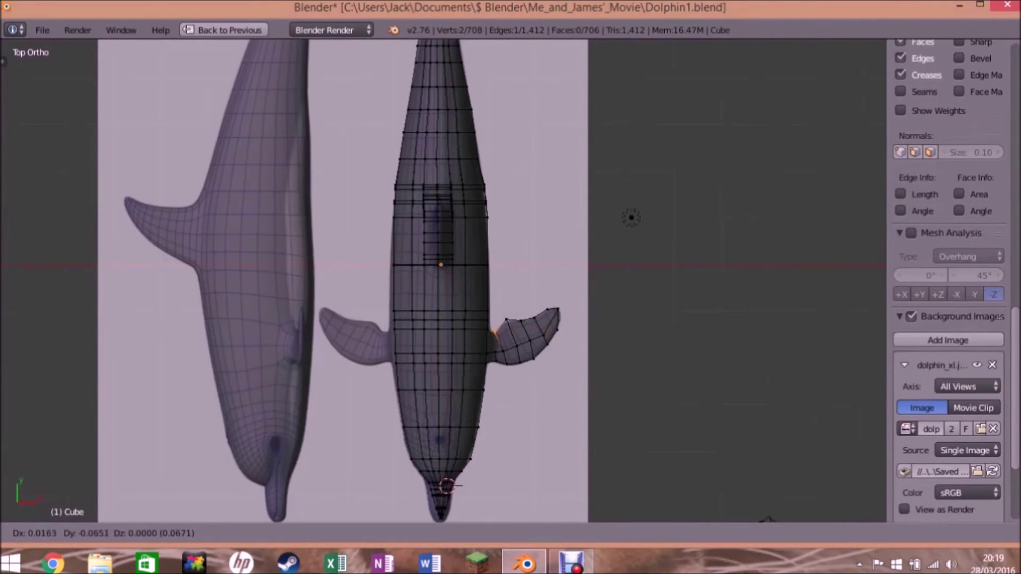
pyautogui.press('a')
pyautogui.scroll(-5, 948, 280)
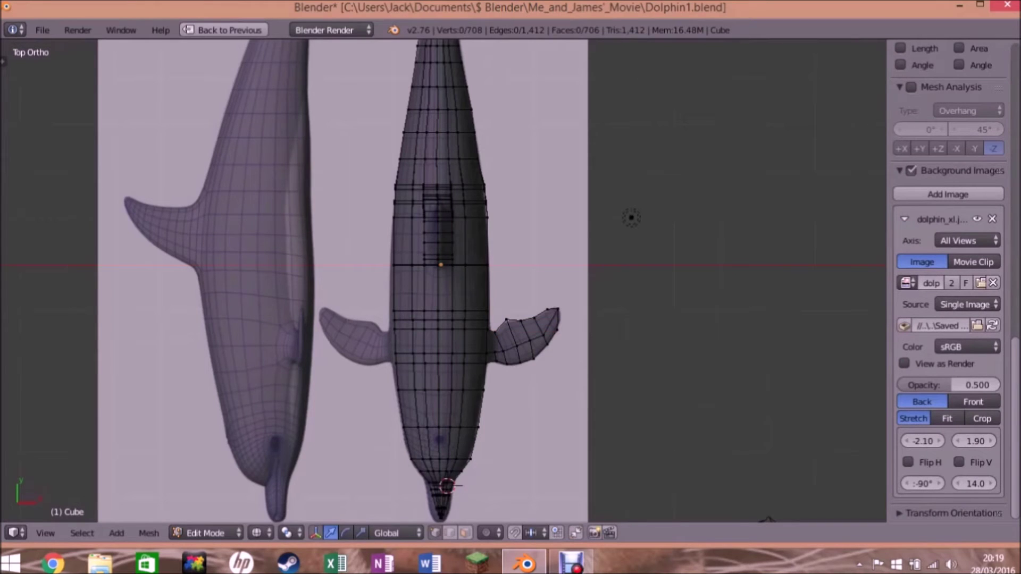
pyautogui.press('Tab')
pyautogui.press('KP_0')
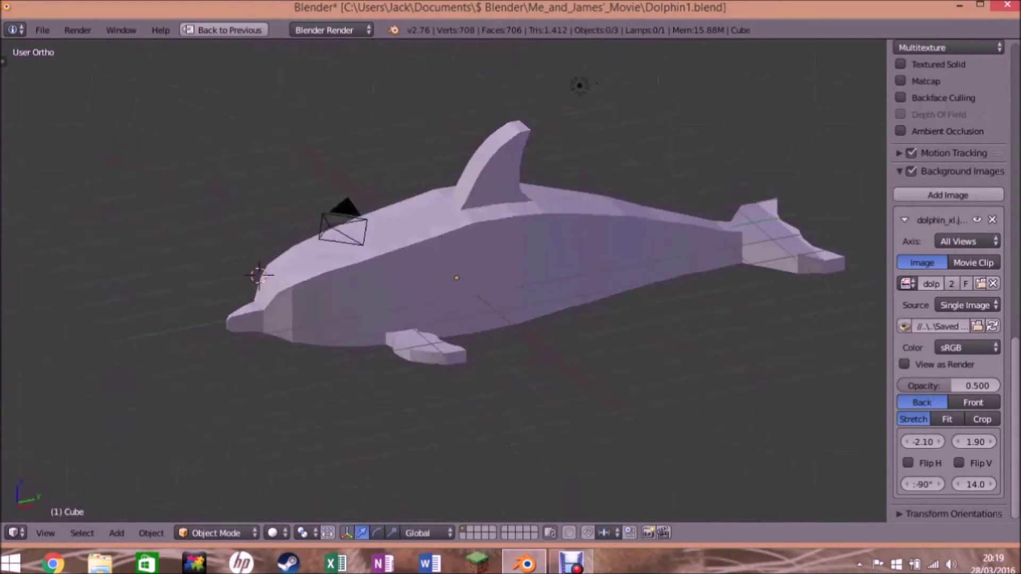
pyautogui.press('KP_7')
pyautogui.press('Tab')
pyautogui.moveTo(631, 217)
pyautogui.mouseDown(button='middle')
pyautogui.moveTo(518, 159)
pyautogui.moveTo(404, 160)
pyautogui.mouseUp(button='middle')
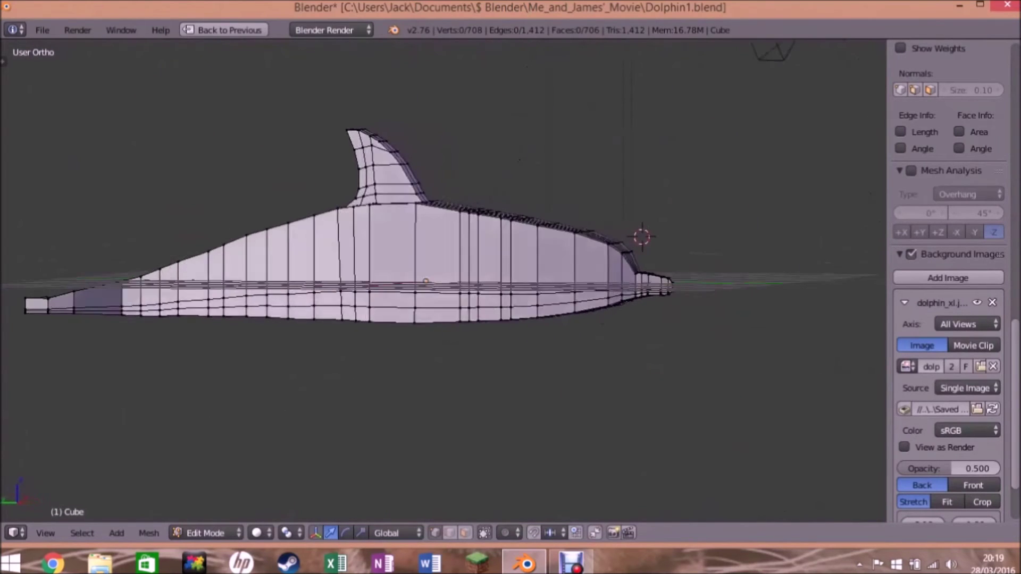
pyautogui.rightClick(492, 325)
pyautogui.scroll(3, 949, 266)
pyautogui.moveTo(519, 159); pyautogui.dragTo(369, 130, button='middle')
pyautogui.press('KP_7')
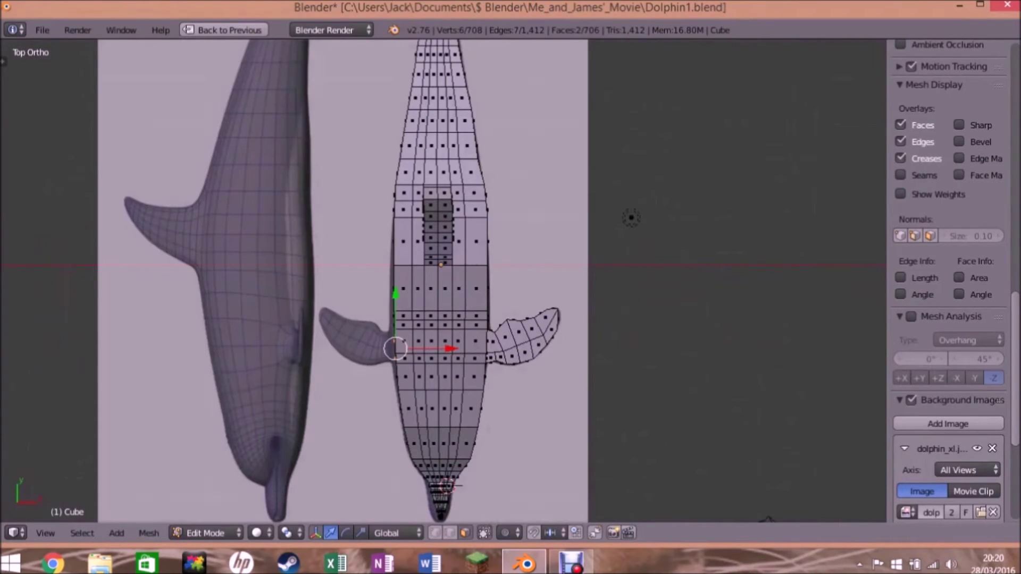
# Change the background image X offset from -2.10 to -2.00 and extrude the left-flank faces outward twice
pyautogui.scroll(-3, 946, 372)
pyautogui.scroll(-5, 947, 372)
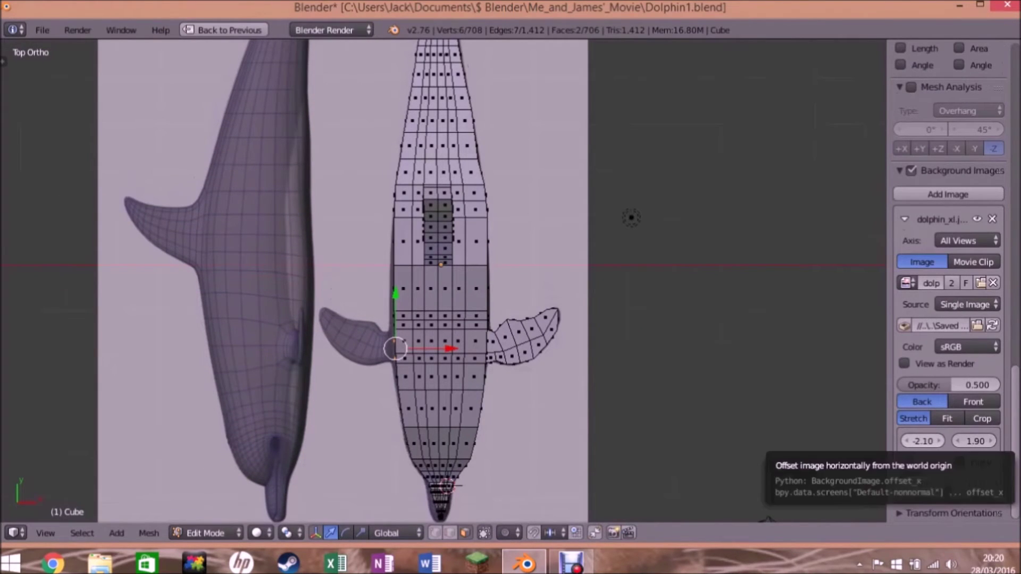
pyautogui.moveTo(923, 441); pyautogui.dragTo(936, 441)
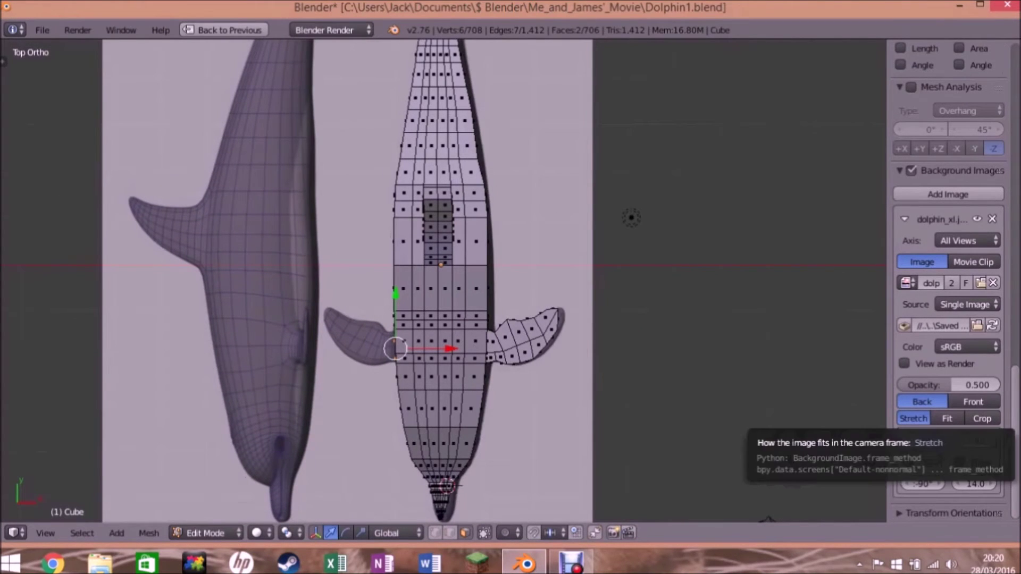
pyautogui.press('e')
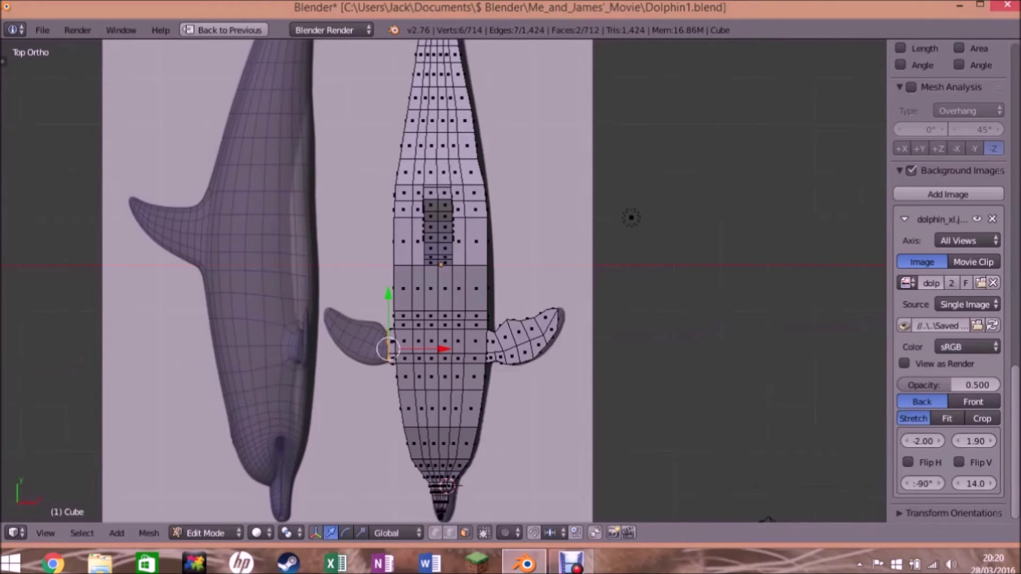
pyautogui.press('e')
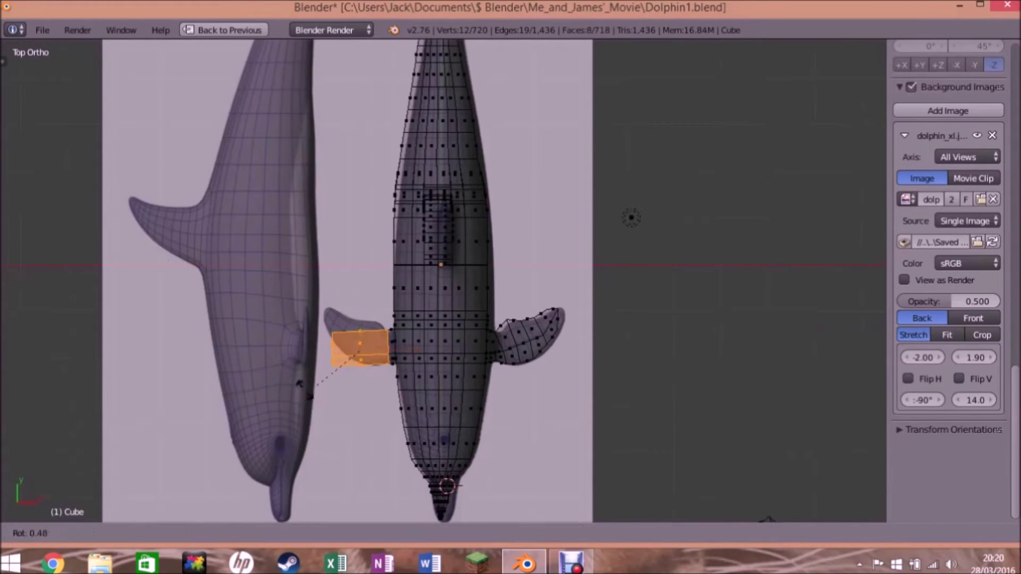
# Add a loop cut across the left flipper and select the edges along its outline
pyautogui.hotkey('ctrl', 'r')
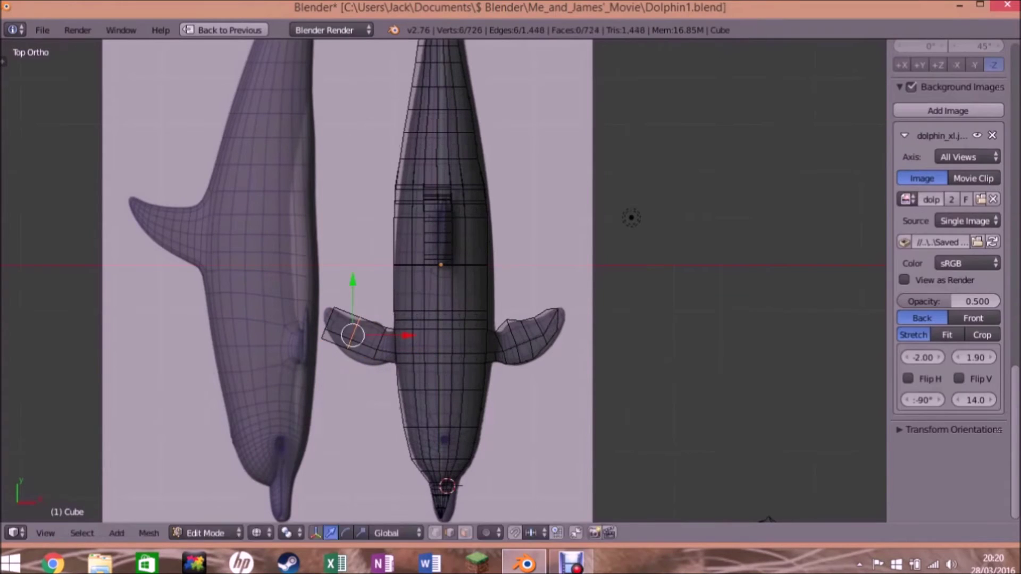
pyautogui.click(340, 326)
pyautogui.scroll(-5, 948, 266)
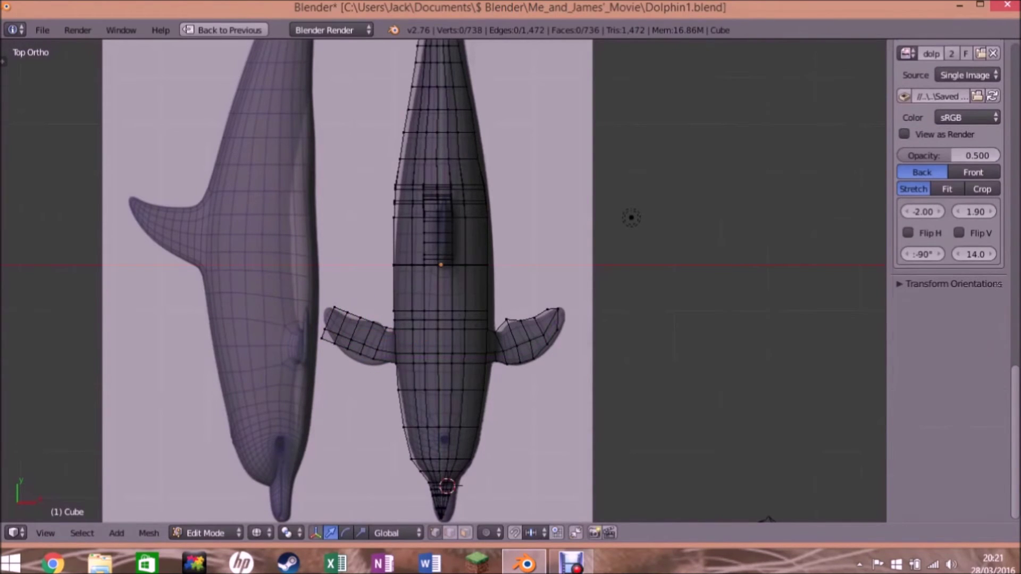
pyautogui.rightClick(374, 324)
pyautogui.rightClick(360, 318)
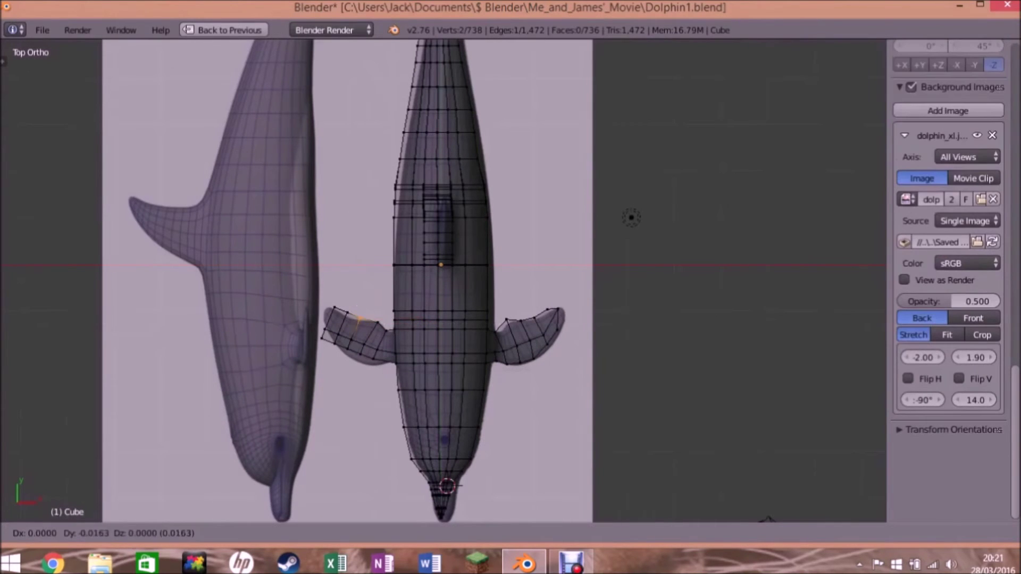
pyautogui.rightClick(346, 313)
pyautogui.rightClick(334, 309)
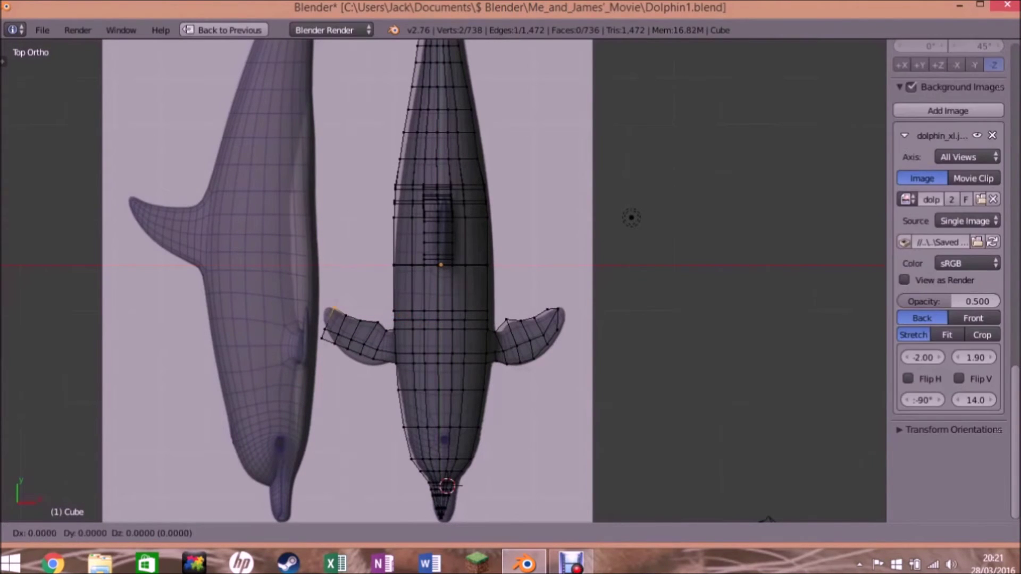
pyautogui.rightClick(323, 327)
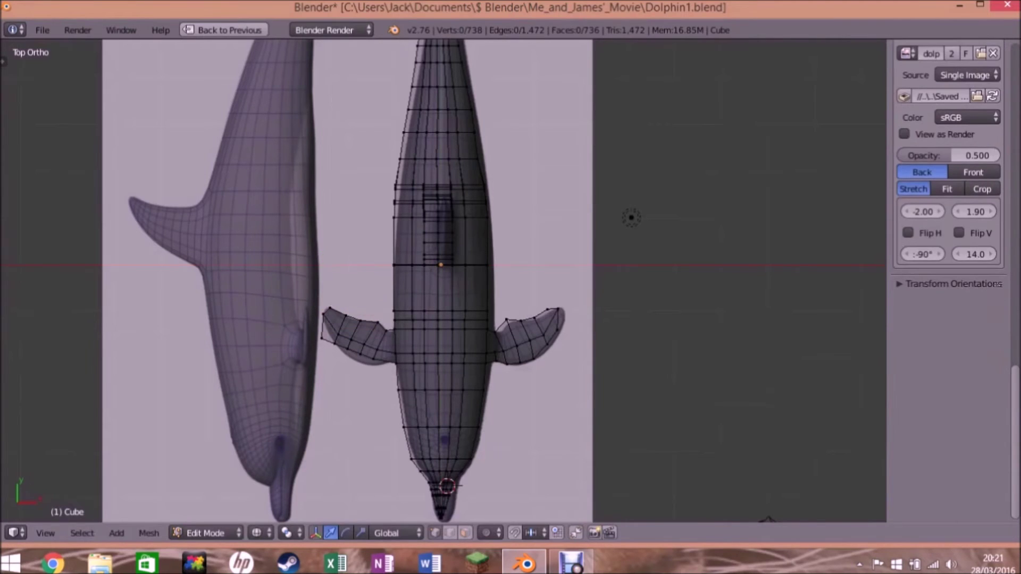
pyautogui.rightClick(360, 353)
pyautogui.rightClick(374, 360)
# Return to Object Mode with solid shading and the four-view layout
pyautogui.press('Tab')
pyautogui.moveTo(631, 218); pyautogui.dragTo(585, 298, button='middle')
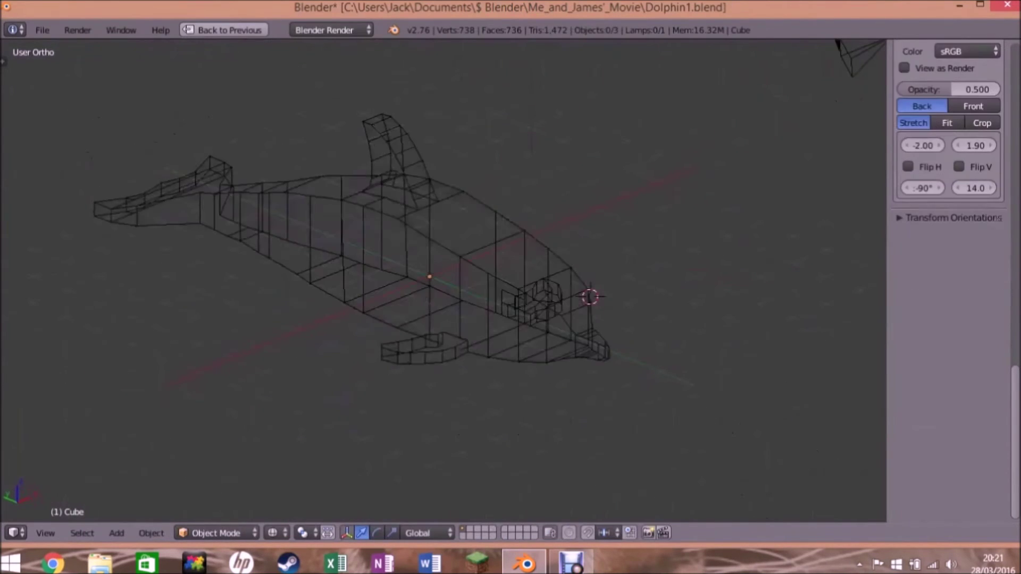
pyautogui.press('z')
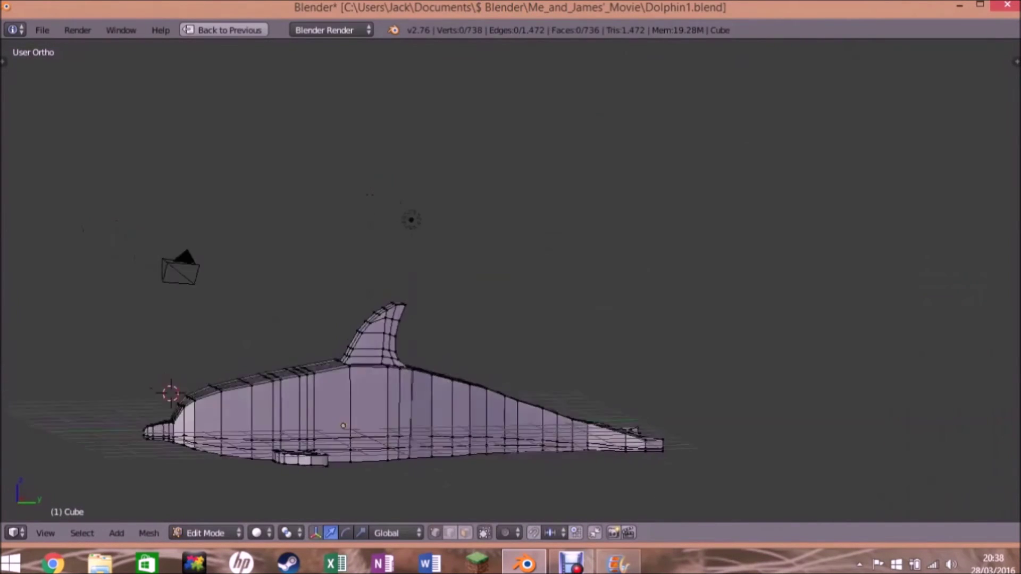
pyautogui.hotkey('ctrl', 'Up')
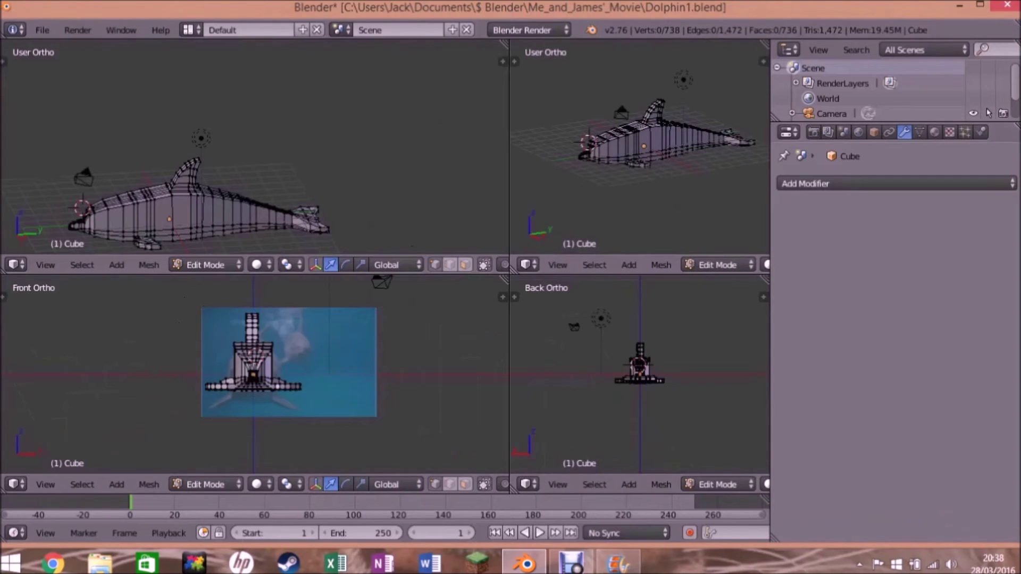
# Add a Subdivision Surface modifier to the dolphin, raising its faces from 736 to 2,944
pyautogui.click(901, 132)
pyautogui.click(851, 183)
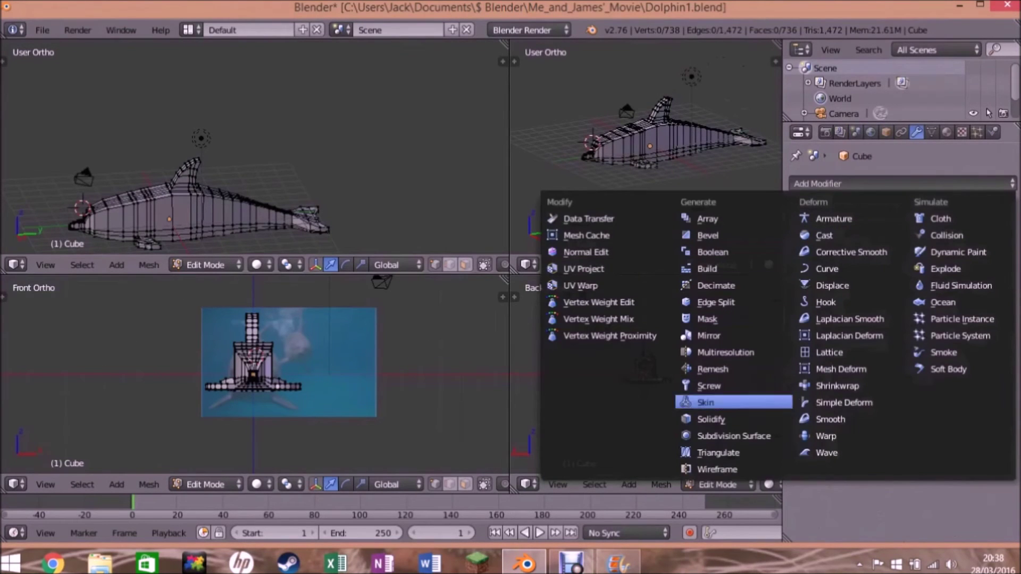
pyautogui.press('Tab')
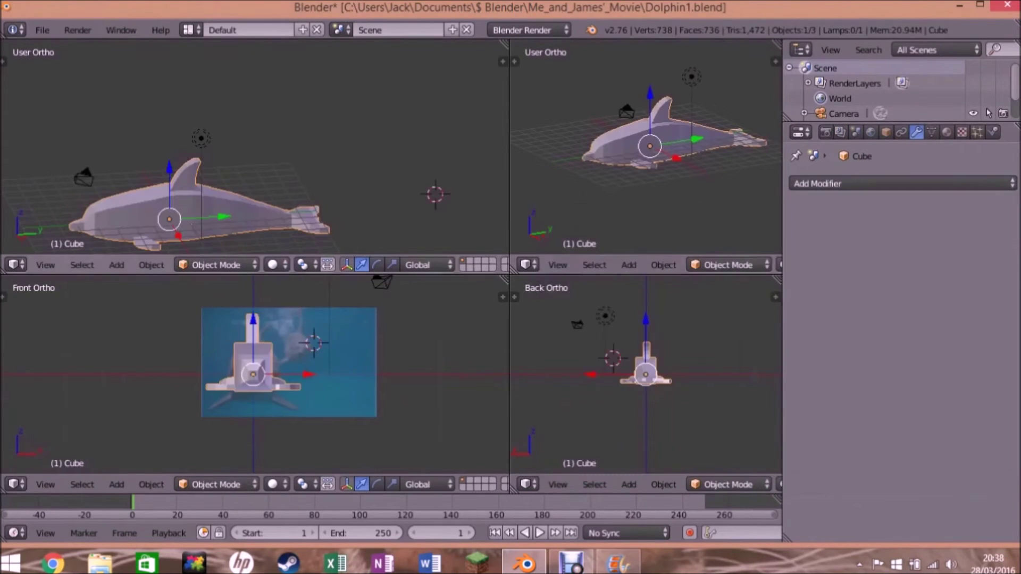
pyautogui.click(851, 183)
pyautogui.click(734, 436)
# Maximize the 3D view and frame the smoothed dolphin from the front and right
pyautogui.hotkey('shift', 'space')
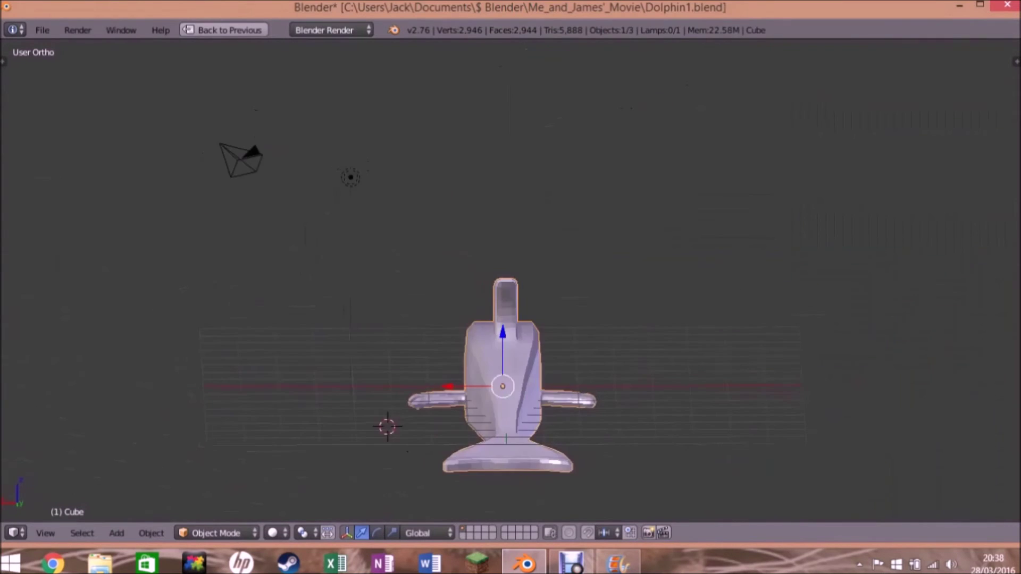
pyautogui.press('KP_1')
pyautogui.press('KP_3')
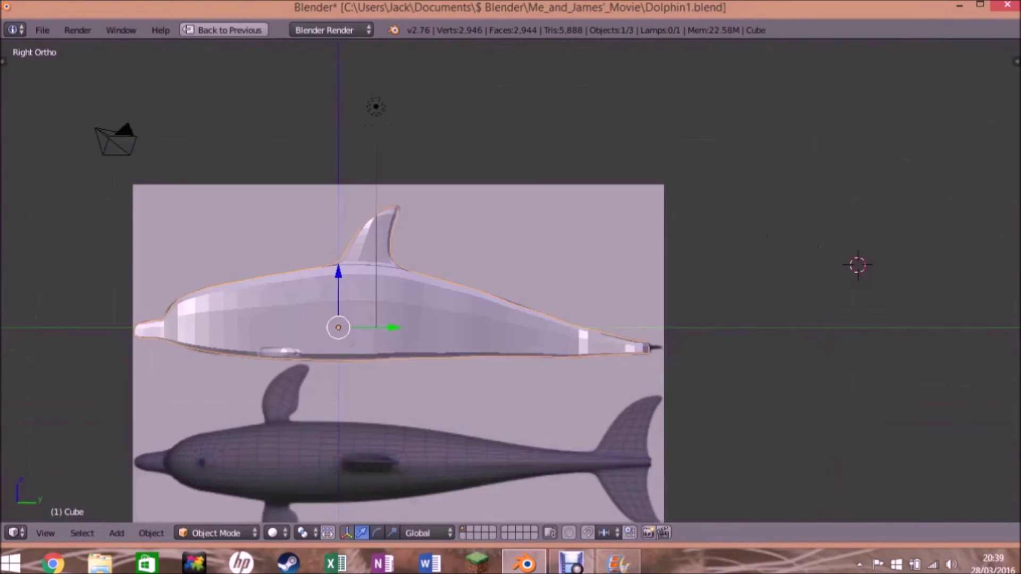
pyautogui.keyDown('shift'); pyautogui.moveTo(479, 292); pyautogui.dragTo(574, 314, button='middle'); pyautogui.keyUp('shift')
pyautogui.scroll(3, 511, 293)
pyautogui.moveTo(511, 292)
pyautogui.keyDown('shift'); pyautogui.mouseDown(button='middle')
pyautogui.moveTo(535, 292)
pyautogui.moveTo(564, 266)
pyautogui.moveTo(601, 191)
pyautogui.moveTo(564, 266)
pyautogui.moveTo(617, 239)
pyautogui.mouseUp(button='middle'); pyautogui.keyUp('shift')
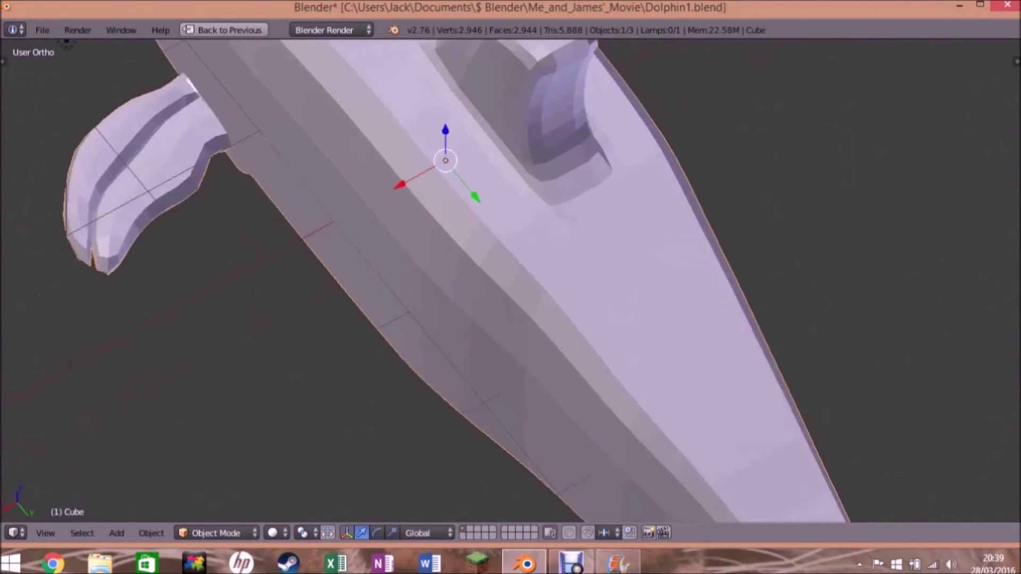
# Enter Edit Mode in face select and inspect the flipper from below and the side
pyautogui.press('Tab')
pyautogui.scroll(2, 511, 282)
pyautogui.moveTo(339, 210); pyautogui.dragTo(557, 99, button='middle')
pyautogui.press('3')
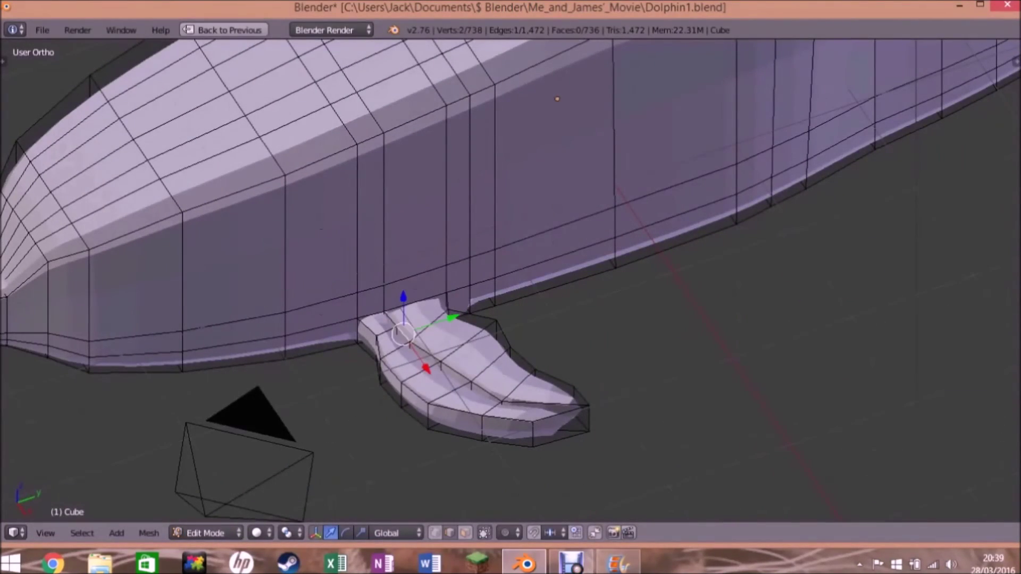
pyautogui.press('a')
pyautogui.press('z')
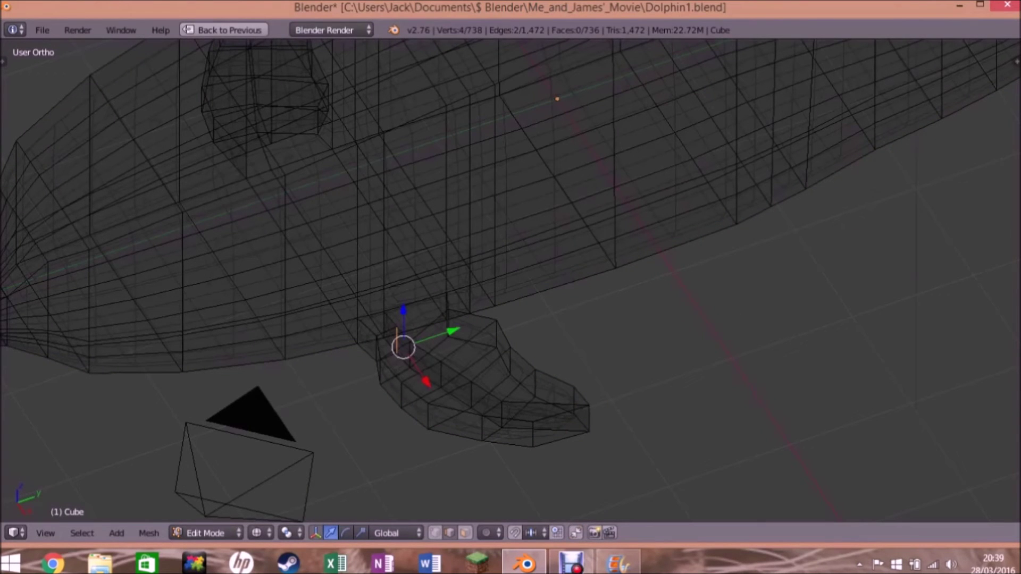
pyautogui.moveTo(557, 98)
pyautogui.mouseDown(button='middle')
pyautogui.moveTo(586, 109)
pyautogui.moveTo(507, 99)
pyautogui.moveTo(611, 119)
pyautogui.mouseUp(button='middle')
pyautogui.press('z')
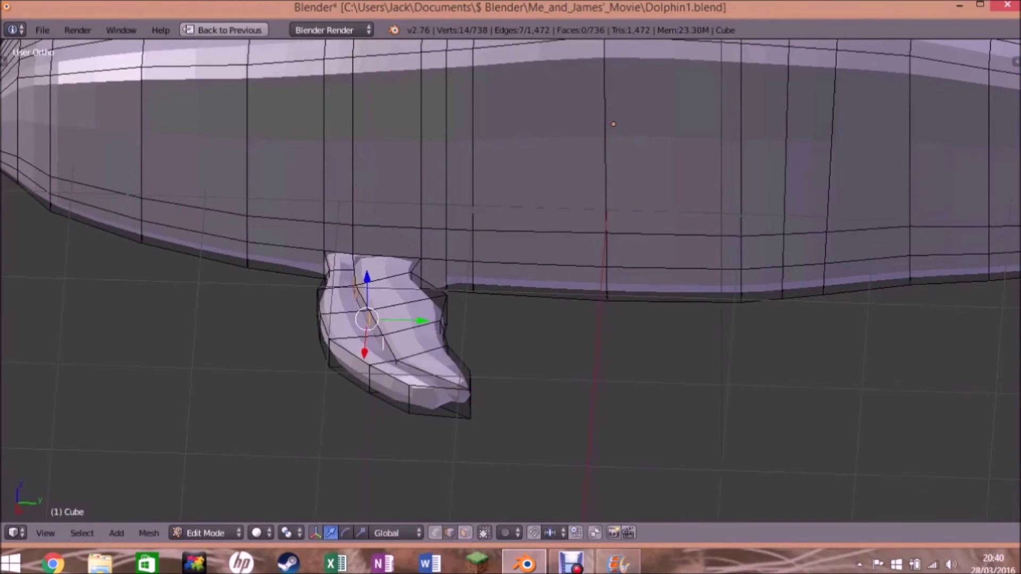
pyautogui.press('KP_3')
# Rotate the pectoral flipper toward the dolphin's underside
pyautogui.click(308, 313)
pyautogui.press('r')
pyautogui.press('Escape')
pyautogui.moveTo(308, 313); pyautogui.dragTo(340, 287, button='middle')
pyautogui.moveTo(550, 99); pyautogui.dragTo(578, 124, button='middle')
pyautogui.press('a')
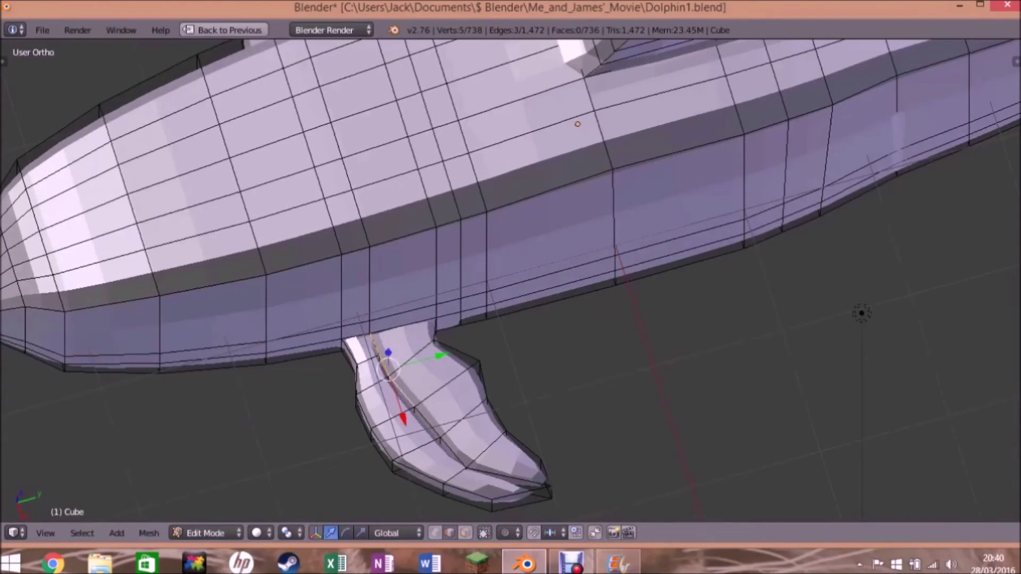
pyautogui.hotkey('ctrl', 'alt', 'q')
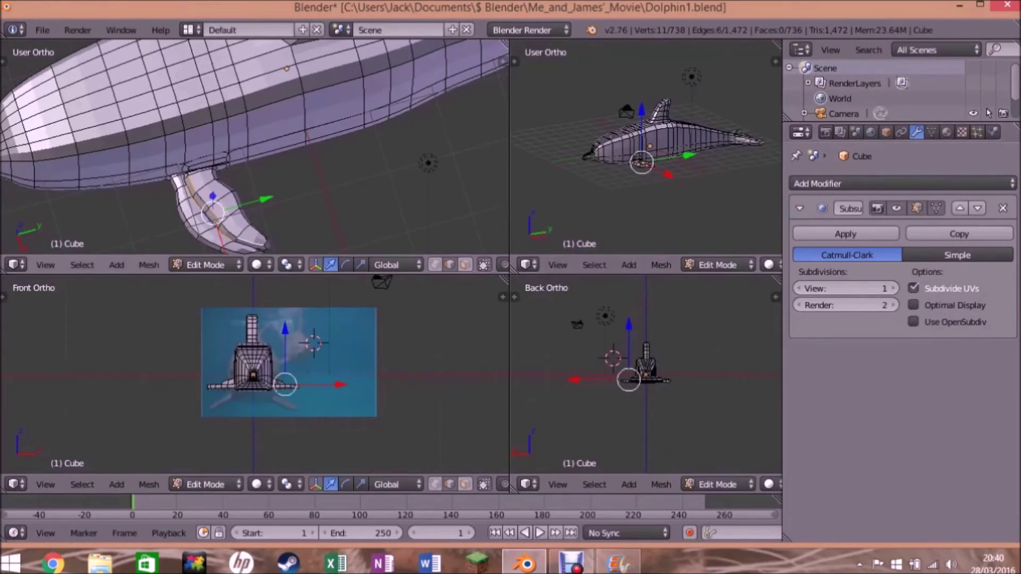
pyautogui.hotkey('ctrl', 'alt', 'q')
# Move the flipper-joint vertices along Z to tuck the flipper into the body
pyautogui.moveTo(578, 123)
pyautogui.mouseDown(button='middle')
pyautogui.moveTo(538, 95)
pyautogui.moveTo(464, 100)
pyautogui.moveTo(850, 101)
pyautogui.mouseUp(button='middle')
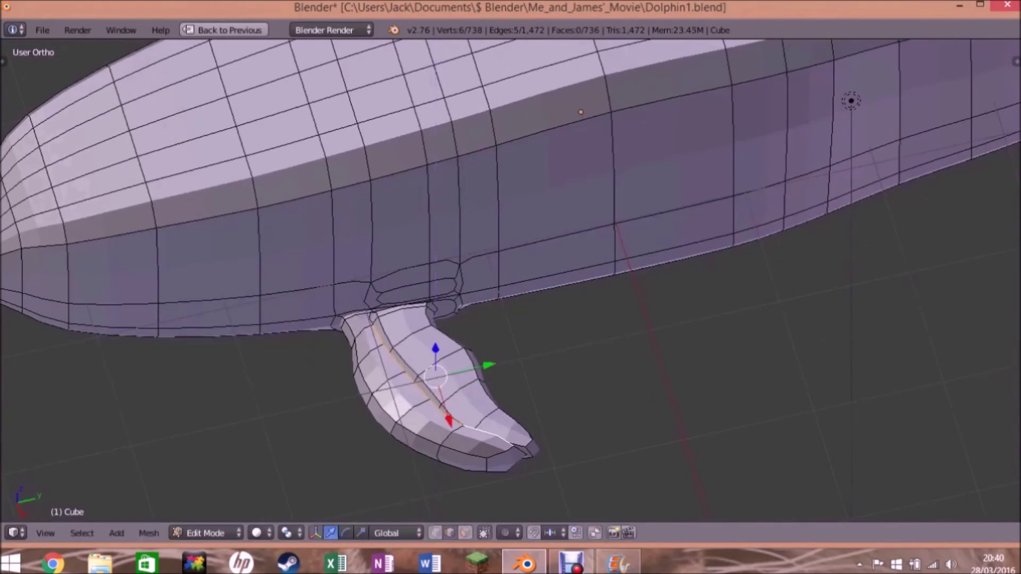
pyautogui.moveTo(599, 124)
pyautogui.mouseDown(button='middle')
pyautogui.moveTo(621, 133)
pyautogui.moveTo(623, 160)
pyautogui.mouseUp(button='middle')
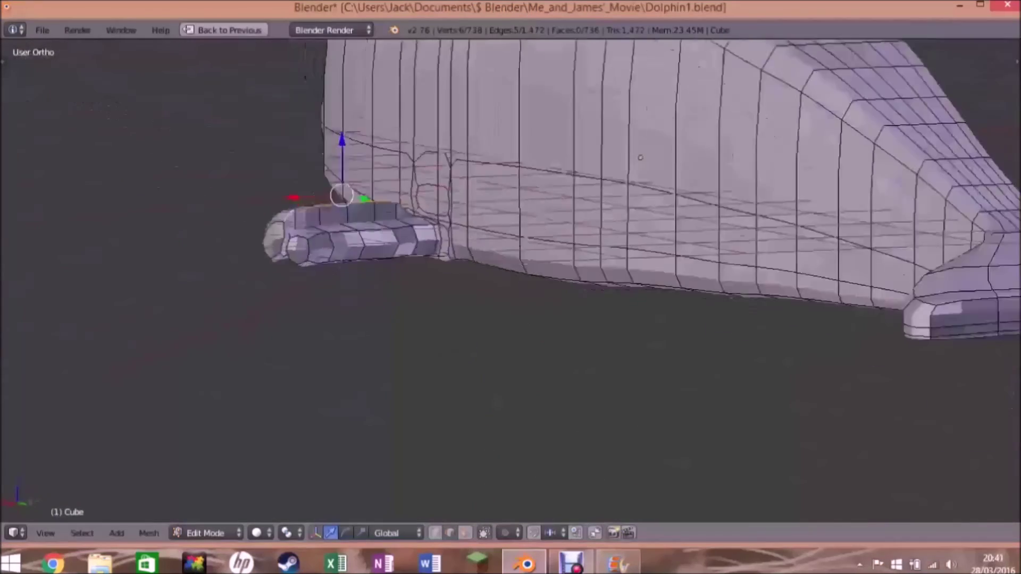
pyautogui.press('g')
pyautogui.press('z')
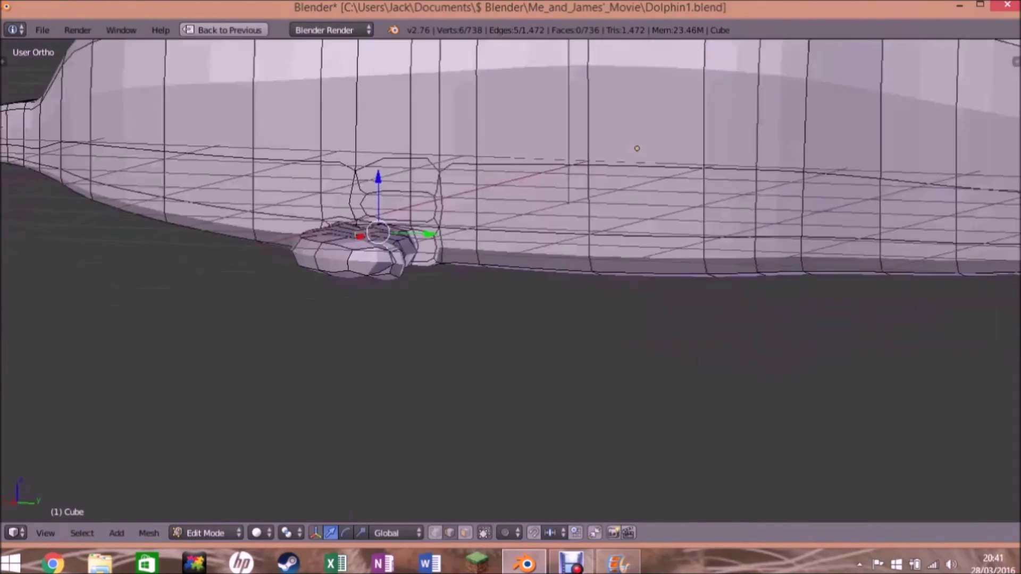
pyautogui.click(624, 159)
pyautogui.moveTo(624, 160); pyautogui.dragTo(626, 150, button='middle')
pyautogui.click(626, 150)
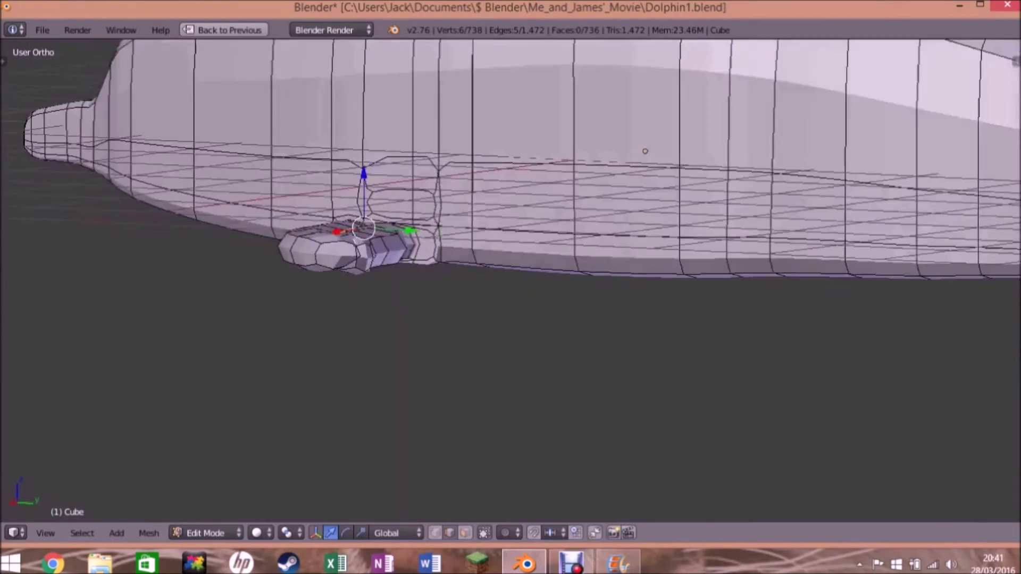
# Zoom out to the whole dolphin and return to Object Mode
pyautogui.moveTo(626, 150)
pyautogui.mouseDown(button='middle')
pyautogui.moveTo(434, 165)
pyautogui.moveTo(547, 198)
pyautogui.moveTo(235, 211)
pyautogui.mouseUp(button='middle')
pyautogui.scroll(-5, 435, 165)
pyautogui.scroll(5, 434, 165)
pyautogui.scroll(-3, 547, 198)
pyautogui.press('Tab')
pyautogui.scroll(3, 235, 211)
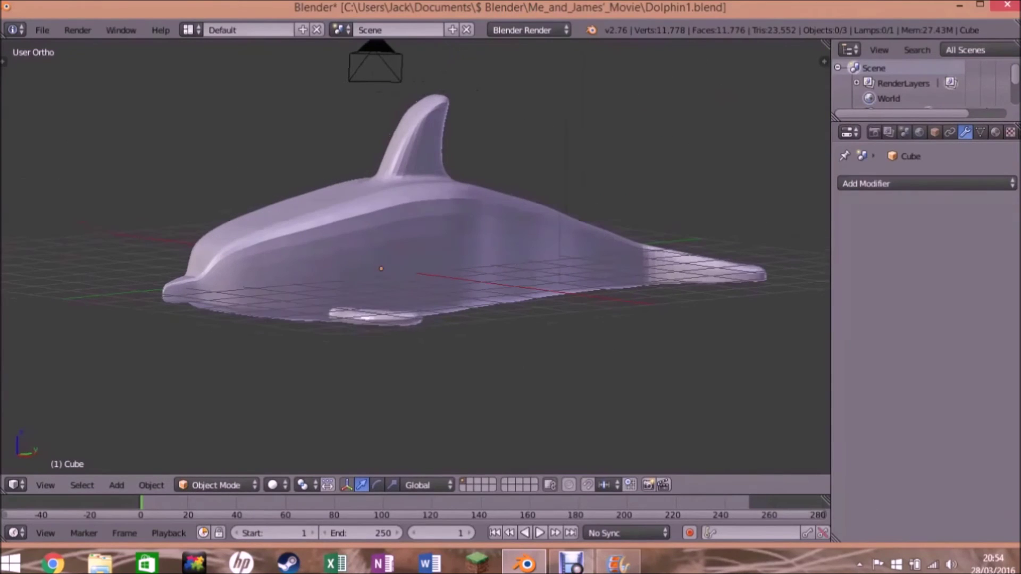
# Add a UV sphere, position it in front view, and remove the background reference image
pyautogui.hotkey('shift', 'a')
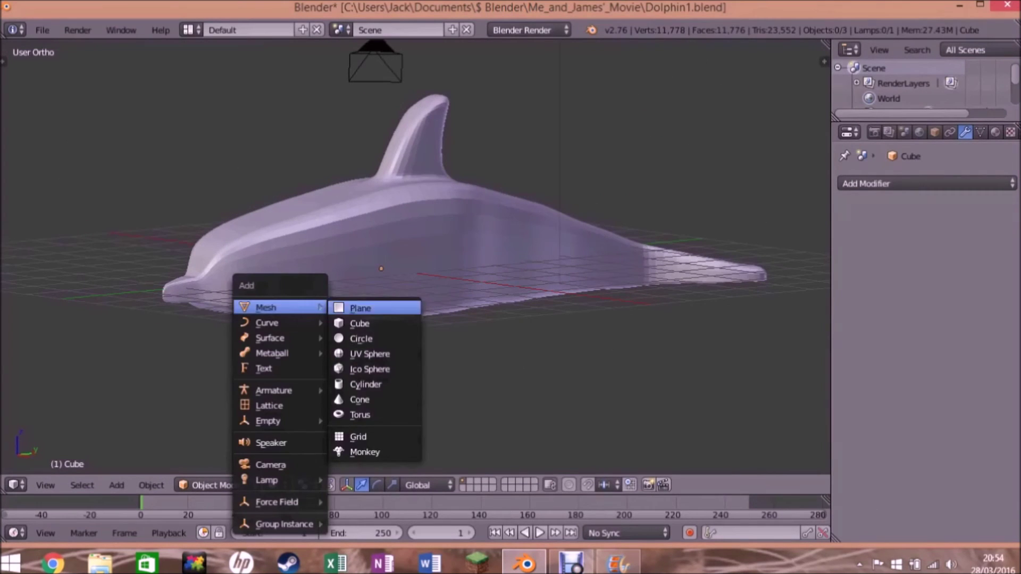
pyautogui.click(367, 353)
pyautogui.scroll(-4, 367, 353)
pyautogui.press('g')
pyautogui.press('Return')
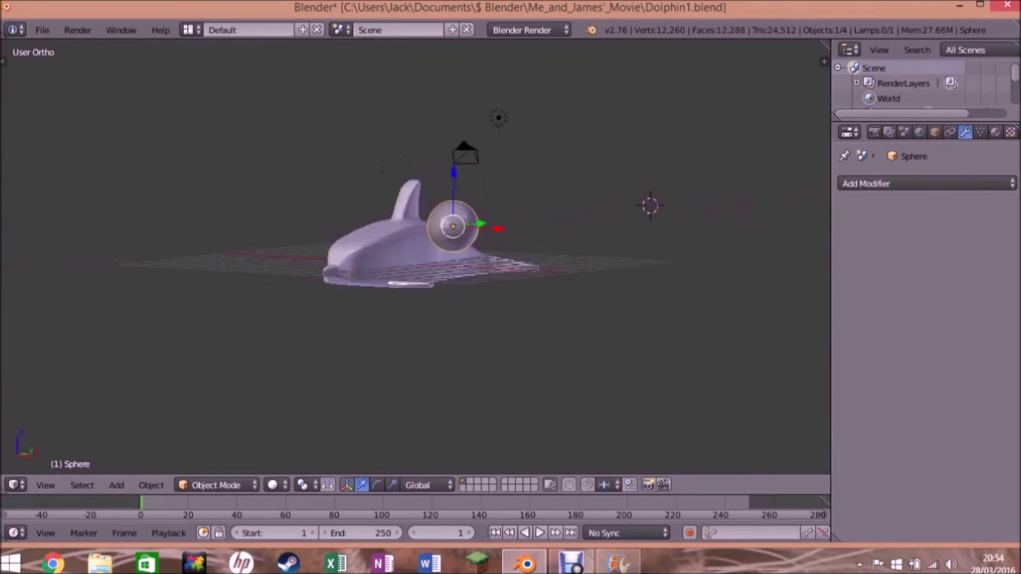
pyautogui.press('KP_1')
pyautogui.press('g')
pyautogui.press('Return')
pyautogui.press('n')
pyautogui.click(804, 171)
pyautogui.scroll(4, 346, 239)
# Shrink the sphere to eye size and set it on the head, checking side and top views
pyautogui.press('s')
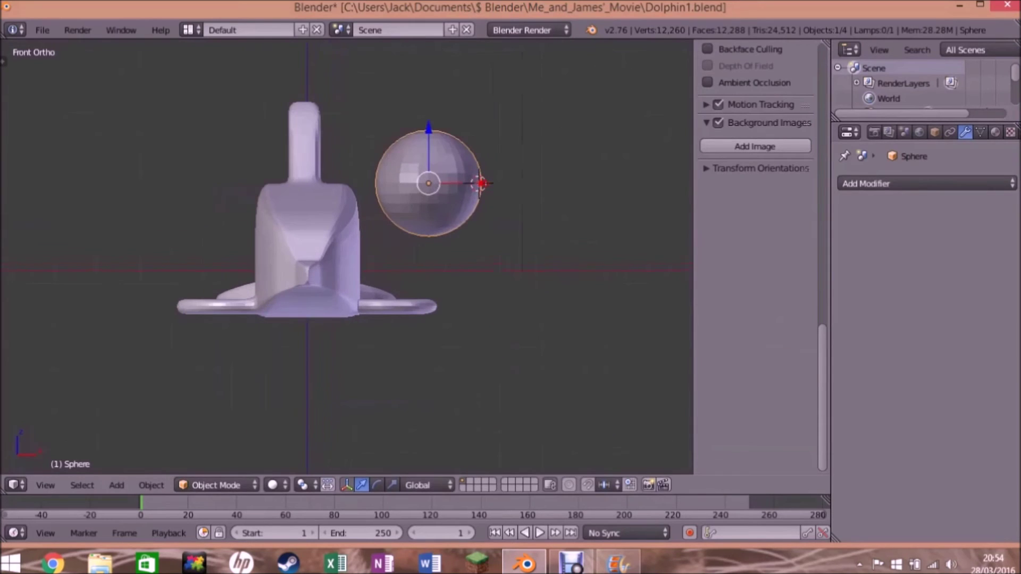
pyautogui.press('Return')
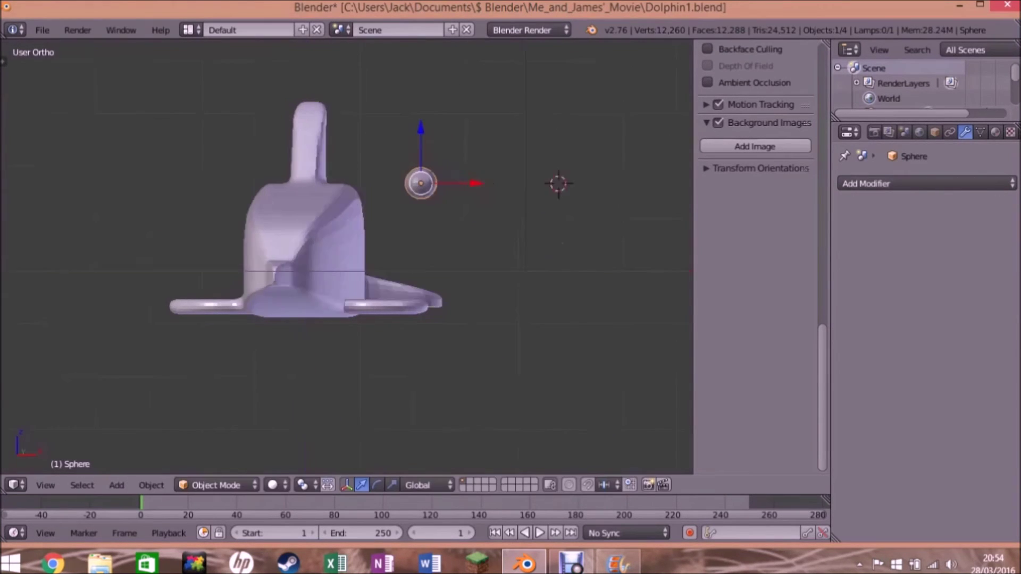
pyautogui.press('KP_3')
pyautogui.scroll(-3, 345, 255)
pyautogui.press('g')
pyautogui.press('Return')
pyautogui.scroll(3, 346, 255)
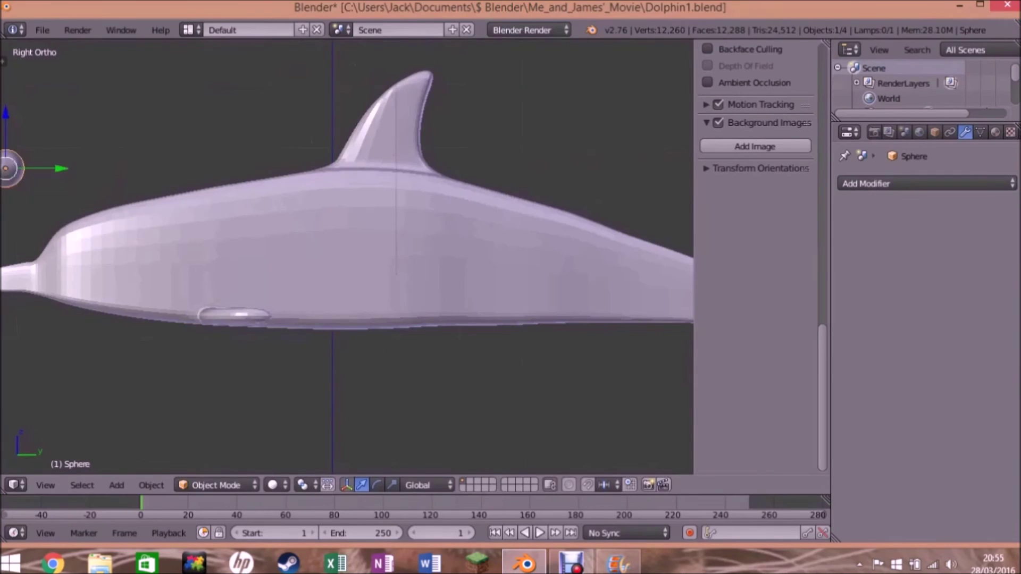
pyautogui.press('g')
pyautogui.press('Return')
pyautogui.press('s')
pyautogui.moveTo(345, 256); pyautogui.dragTo(405, 202, button='middle')
pyautogui.press('KP_7')
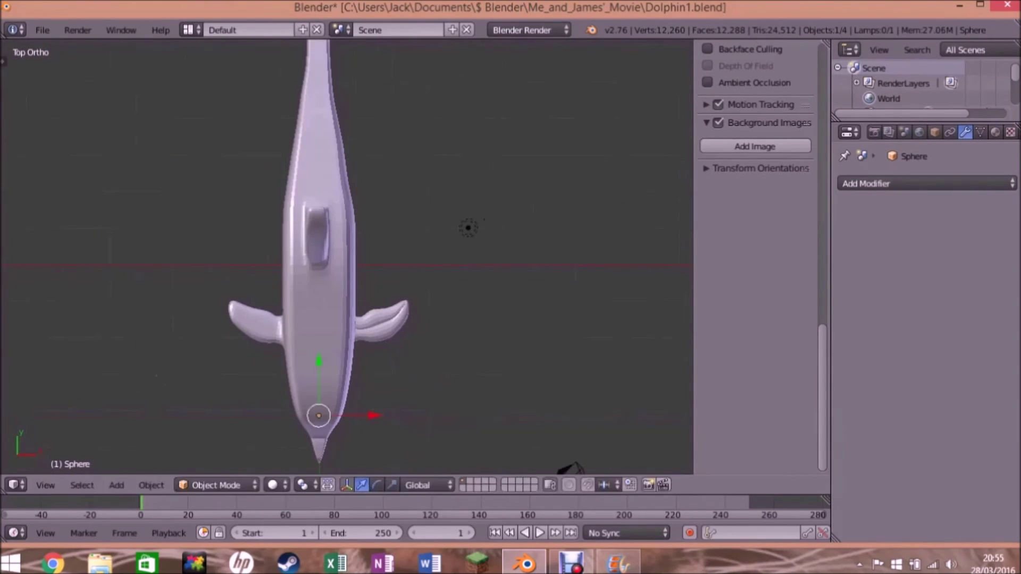
pyautogui.press('KP_3')
# Slide the eye sphere sideways along X onto the head, checking the side view
pyautogui.moveTo(346, 256); pyautogui.dragTo(372, 218, button='middle')
pyautogui.scroll(3, 345, 255)
pyautogui.press('a')
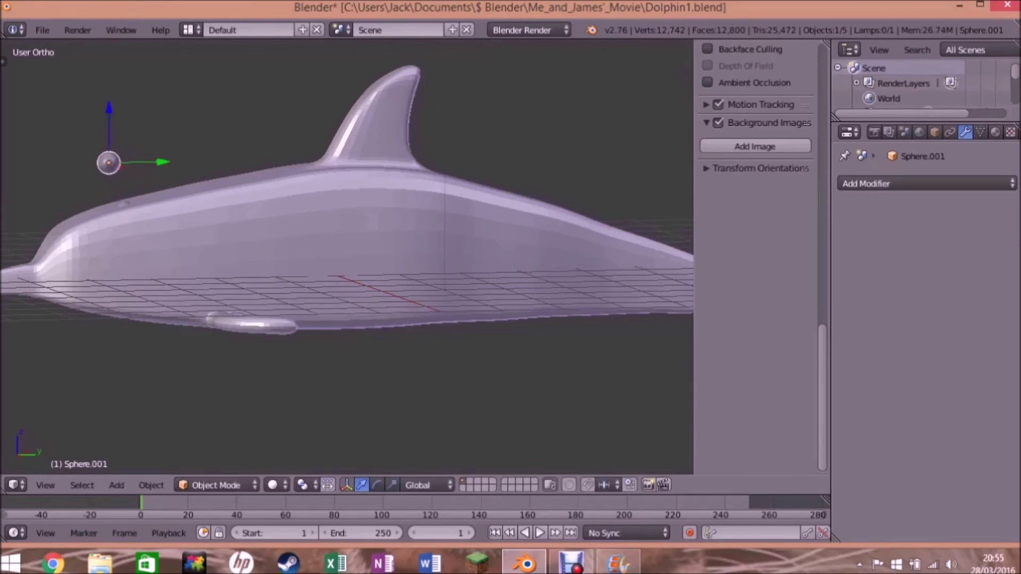
pyautogui.press('KP_3')
pyautogui.press('KP_1')
pyautogui.press('g')
pyautogui.press('x')
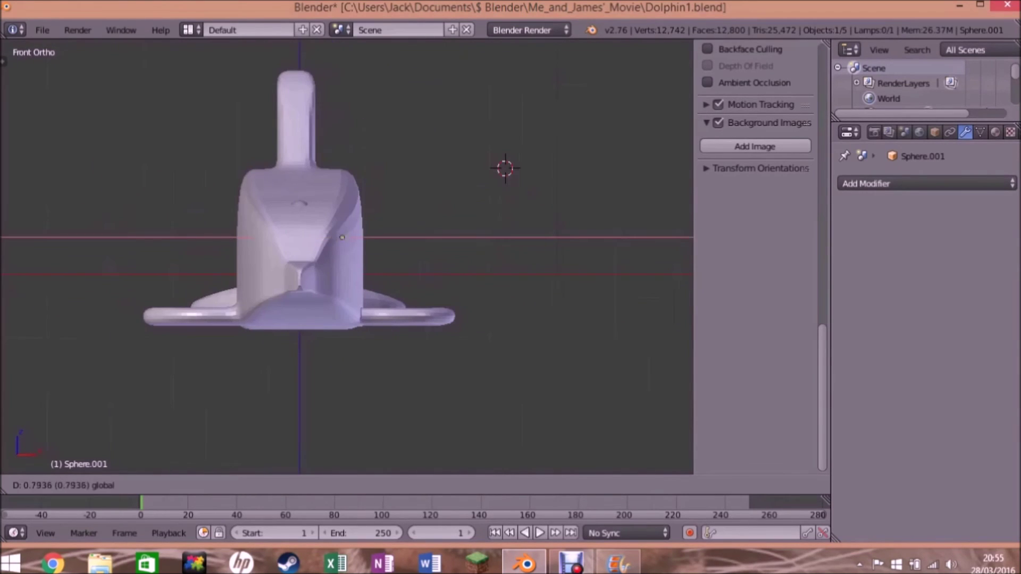
pyautogui.press('Return')
pyautogui.press('KP_3')
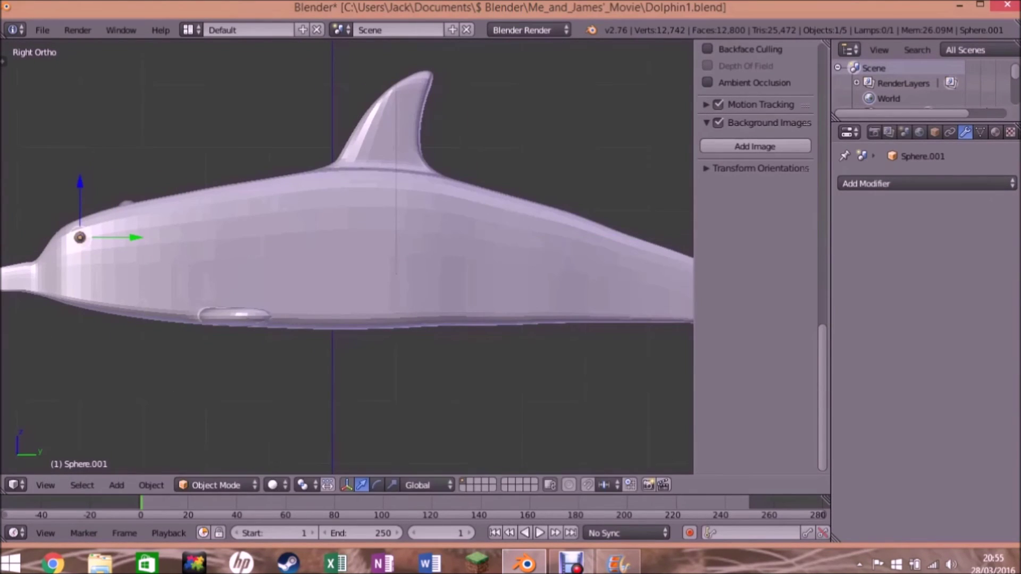
# Refine the eye's X position and size between front and side views
pyautogui.press('KP_1')
pyautogui.press('g')
pyautogui.press('x')
pyautogui.press('Return')
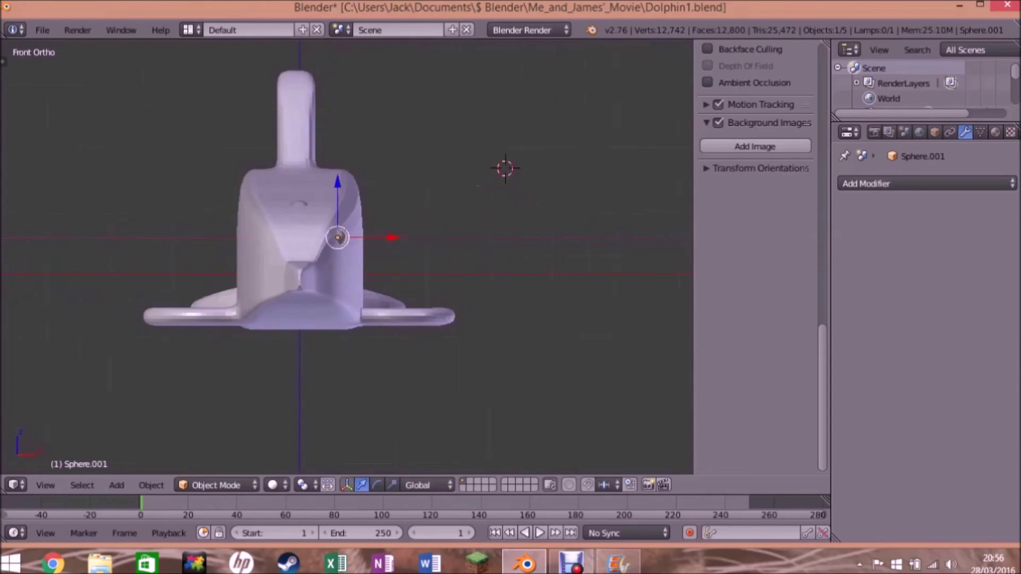
pyautogui.press('Return')
pyautogui.press('KP_3')
pyautogui.press('KP_1')
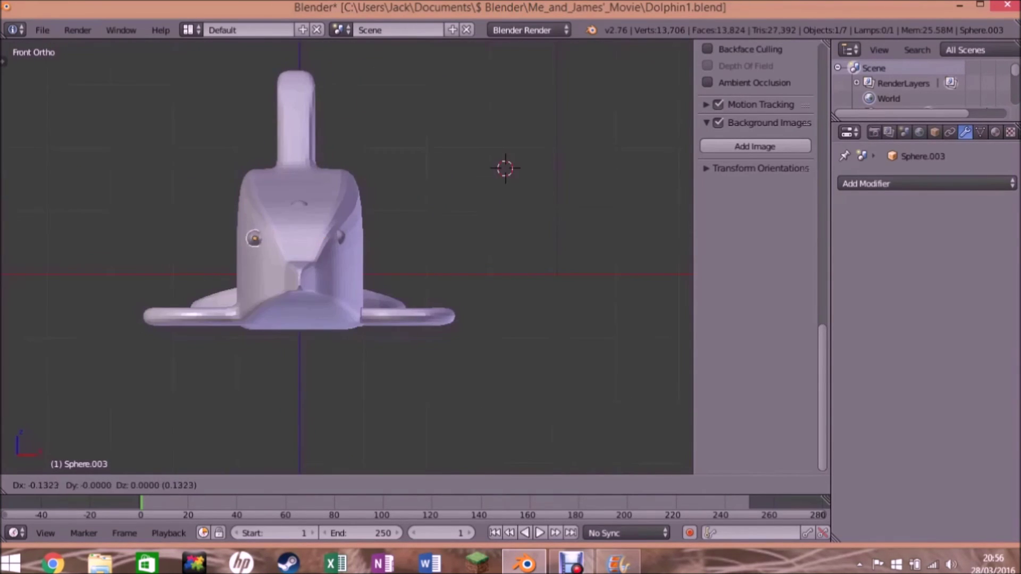
pyautogui.press('Return')
pyautogui.press('KP_3')
# Nudge the eye placement from an angled view of the head
pyautogui.press('Return')
pyautogui.moveTo(345, 255)
pyautogui.mouseDown(button='middle')
pyautogui.moveTo(452, 250)
pyautogui.moveTo(372, 256)
pyautogui.moveTo(565, 265)
pyautogui.mouseUp(button='middle')
pyautogui.press('g')
pyautogui.press('Return')
pyautogui.press('g')
pyautogui.press('Return')
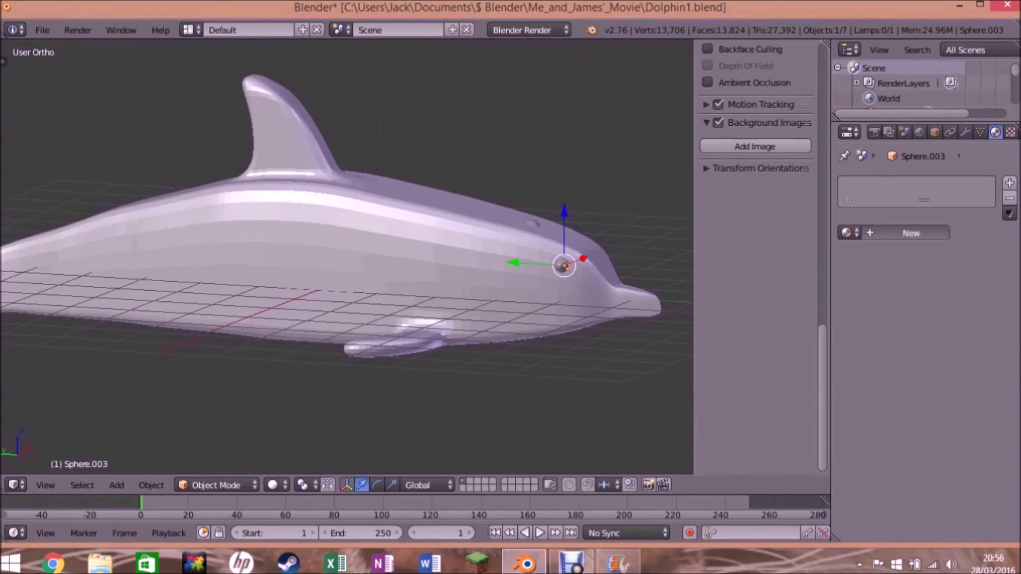
# Give the eye sphere a new black Pupil material and duplicate it
pyautogui.click(911, 233)
pyautogui.click(877, 419)
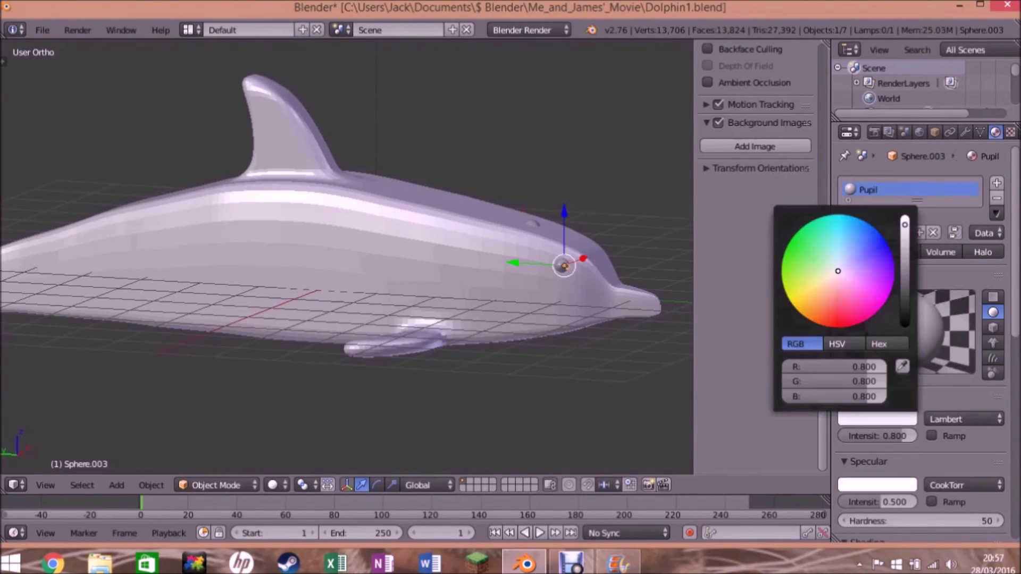
pyautogui.moveTo(904, 224); pyautogui.dragTo(905, 330)
pyautogui.moveTo(372, 240); pyautogui.dragTo(505, 234, button='middle')
pyautogui.press('KP_1')
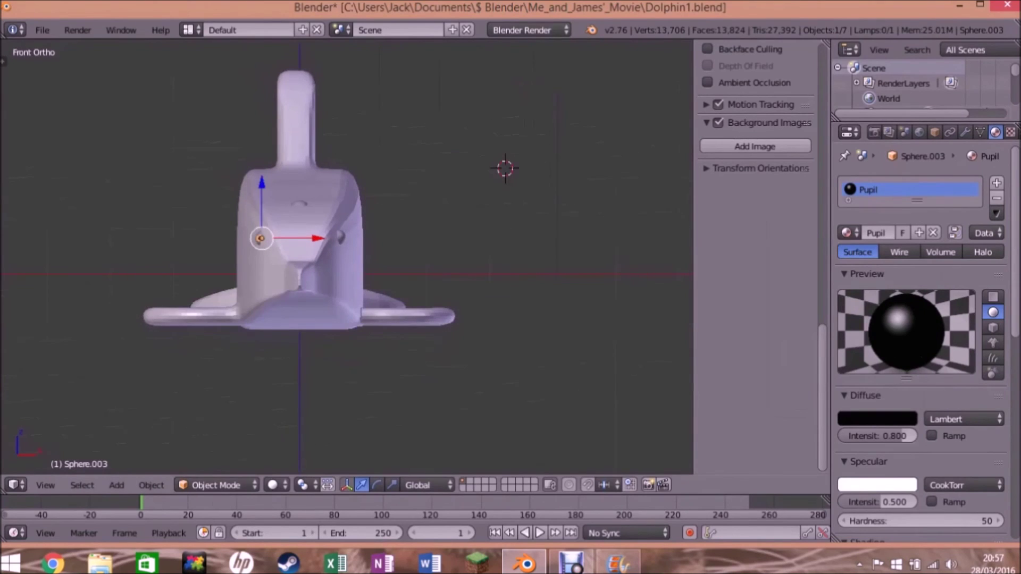
pyautogui.hotkey('shift', 'd')
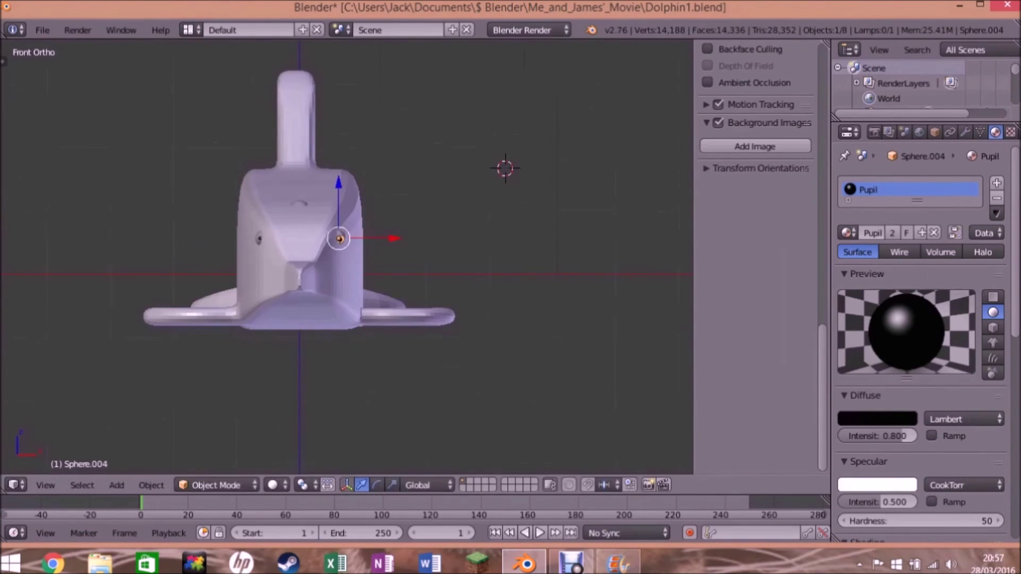
# Select the body and then the duplicated eye sphere while orbiting the head
pyautogui.rightClick(338, 238)
pyautogui.moveTo(338, 238); pyautogui.dragTo(383, 229, button='middle')
pyautogui.rightClick(357, 236)
pyautogui.scroll(-4, 383, 229)
pyautogui.scroll(5, 321, 263)
pyautogui.scroll(5, 320, 262)
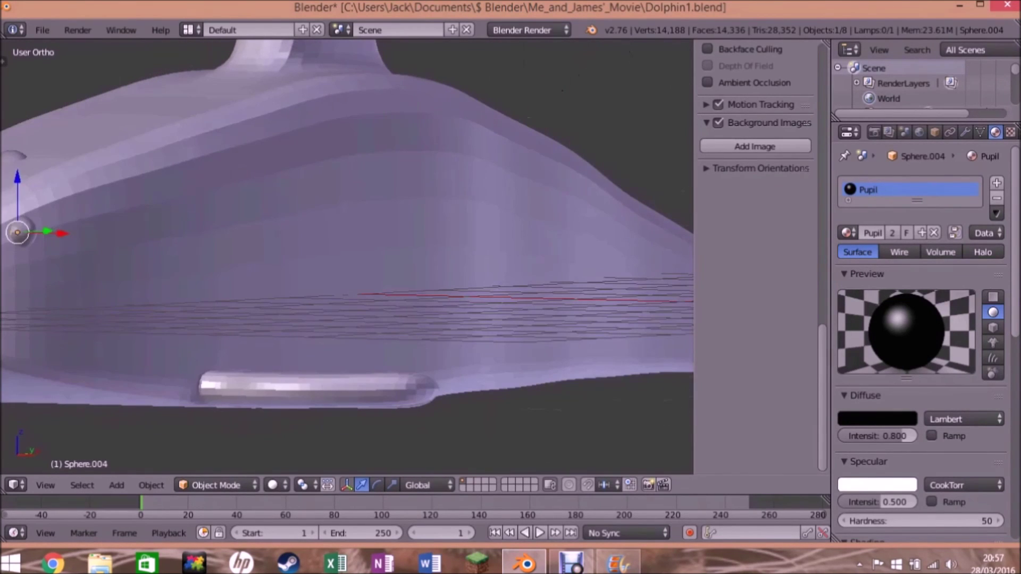
pyautogui.scroll(-3, 341, 255)
pyautogui.moveTo(340, 255); pyautogui.dragTo(404, 250, button='middle')
# Select the other eye, then the body, and begin renaming the body's material
pyautogui.rightClick(210, 270)
pyautogui.scroll(-3, 209, 272)
pyautogui.moveTo(175, 272); pyautogui.dragTo(209, 272, button='middle')
pyautogui.scroll(-2, 209, 272)
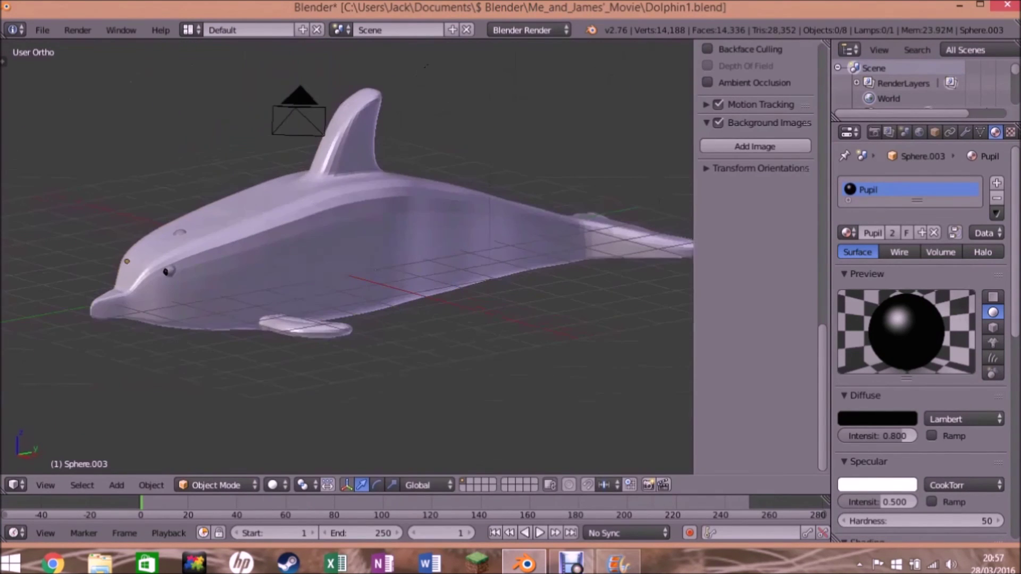
pyautogui.rightClick(372, 240)
pyautogui.doubleClick(874, 189)
pyautogui.write('Body')
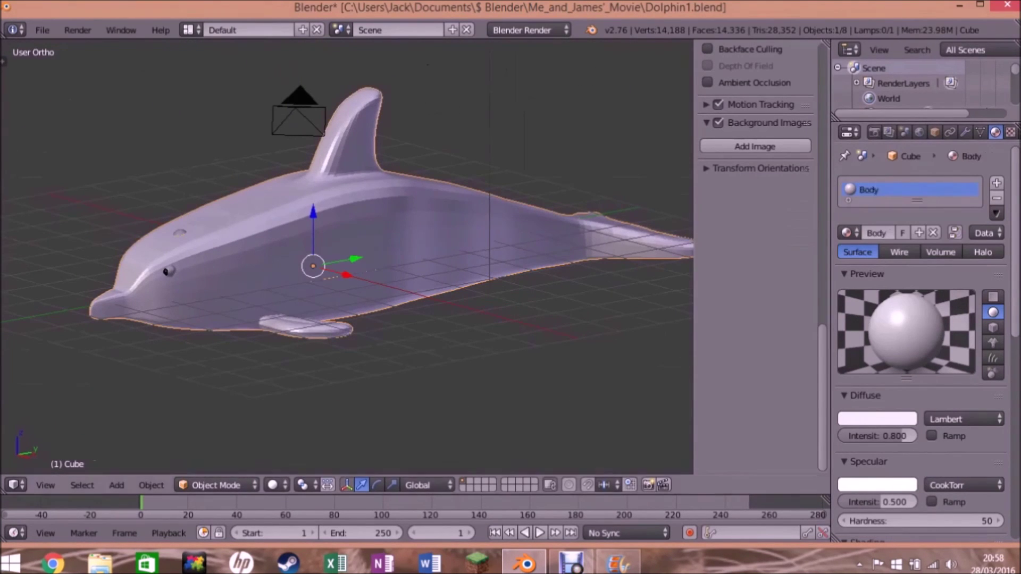
# Set the Body material's diffuse colour to a dark blue and orbit to review the dolphin
pyautogui.click(877, 419)
pyautogui.moveTo(837, 271)
pyautogui.mouseDown()
pyautogui.moveTo(862, 250)
pyautogui.moveTo(849, 236)
pyautogui.moveTo(905, 255)
pyautogui.moveTo(905, 392)
pyautogui.mouseUp()
pyautogui.click(877, 485)
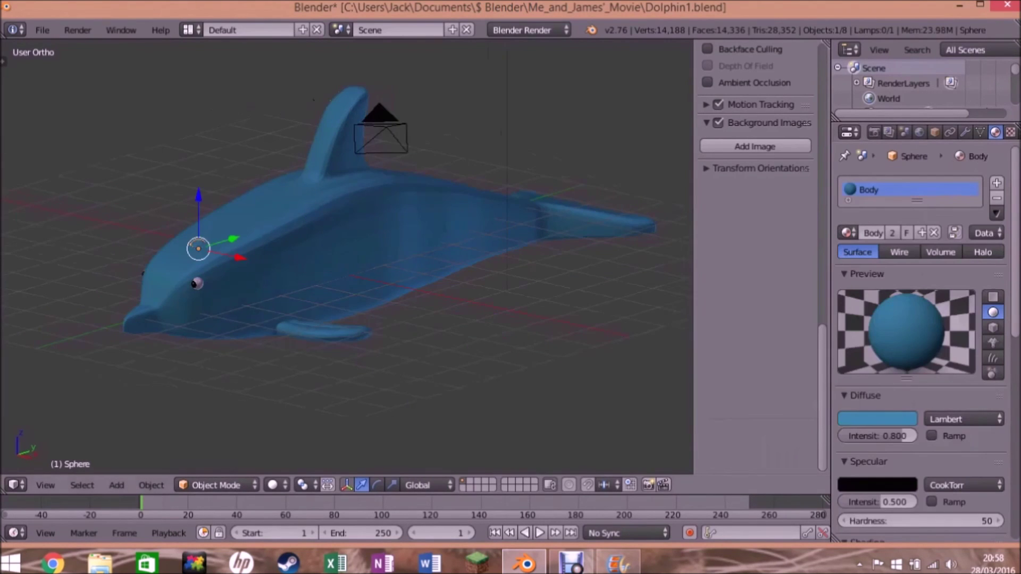
pyautogui.moveTo(346, 255); pyautogui.dragTo(239, 250, button='middle')
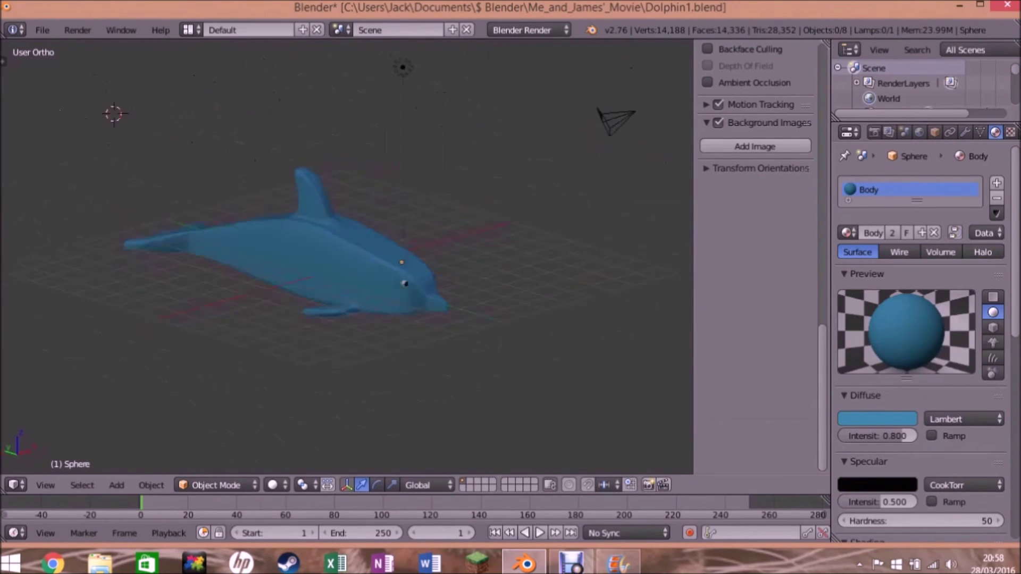
pyautogui.moveTo(346, 255); pyautogui.dragTo(186, 255, button='middle')
pyautogui.moveTo(345, 255)
pyautogui.mouseDown(button='middle')
pyautogui.moveTo(292, 228)
pyautogui.moveTo(372, 255)
pyautogui.moveTo(293, 256)
pyautogui.moveTo(330, 255)
pyautogui.mouseUp(button='middle')
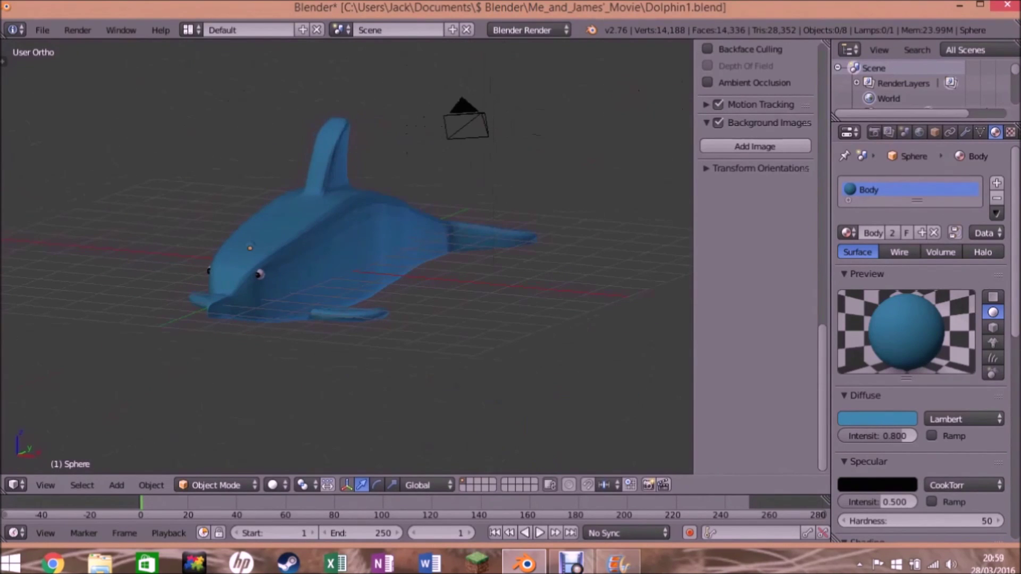